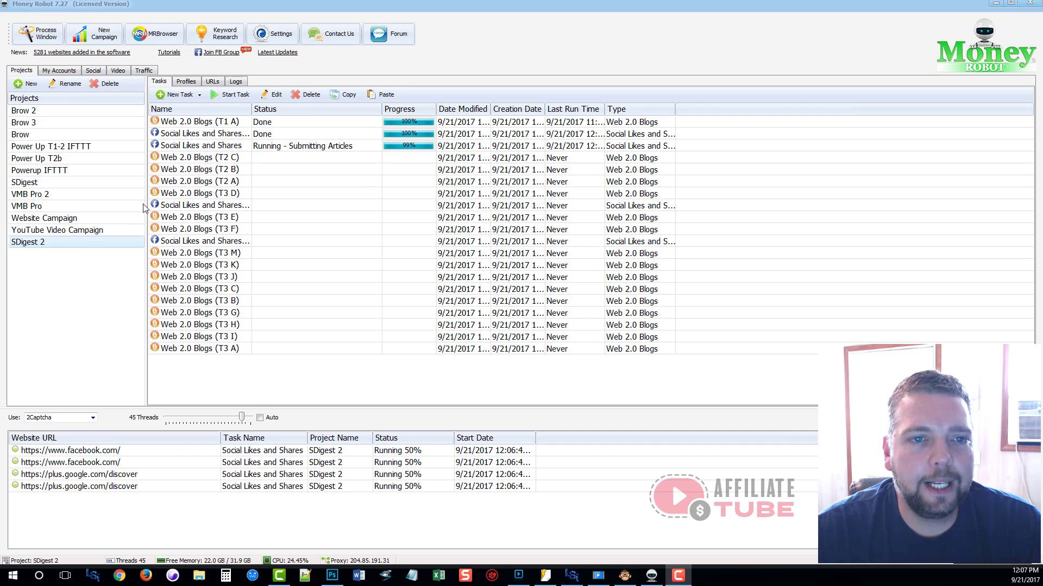
- Look over the captcha service and proxy settings, then close settings without changing anything
{"action": "left_click", "coordinate": [274, 34]}
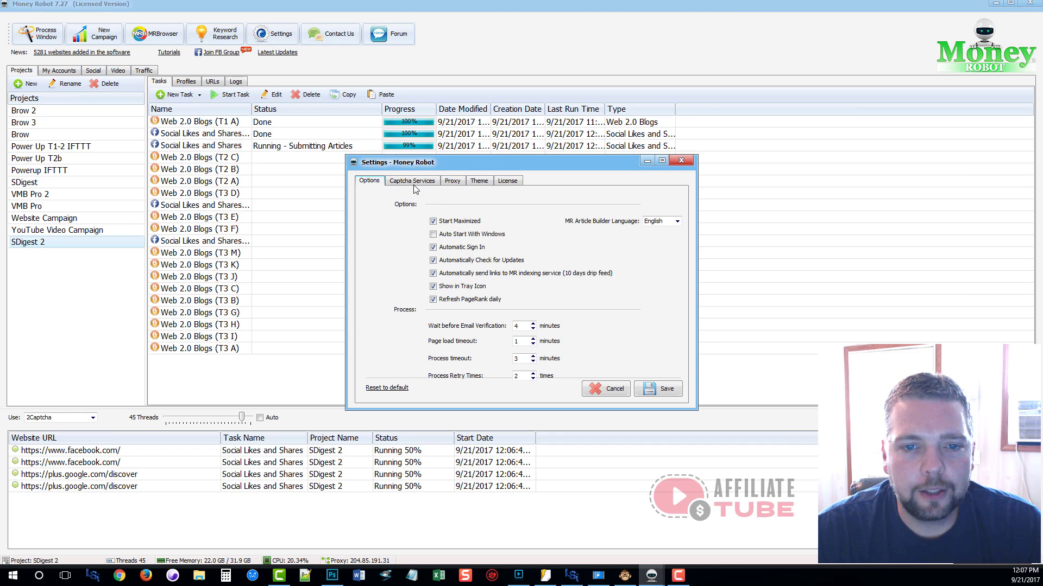
{"action": "left_click", "coordinate": [413, 183]}
{"action": "left_click", "coordinate": [369, 182]}
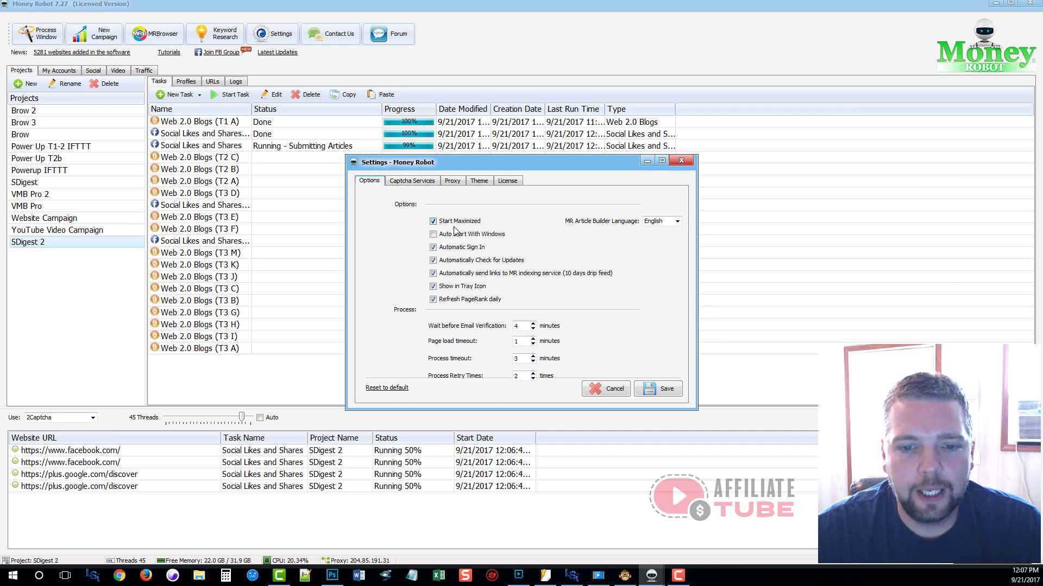
{"action": "left_click", "coordinate": [457, 185]}
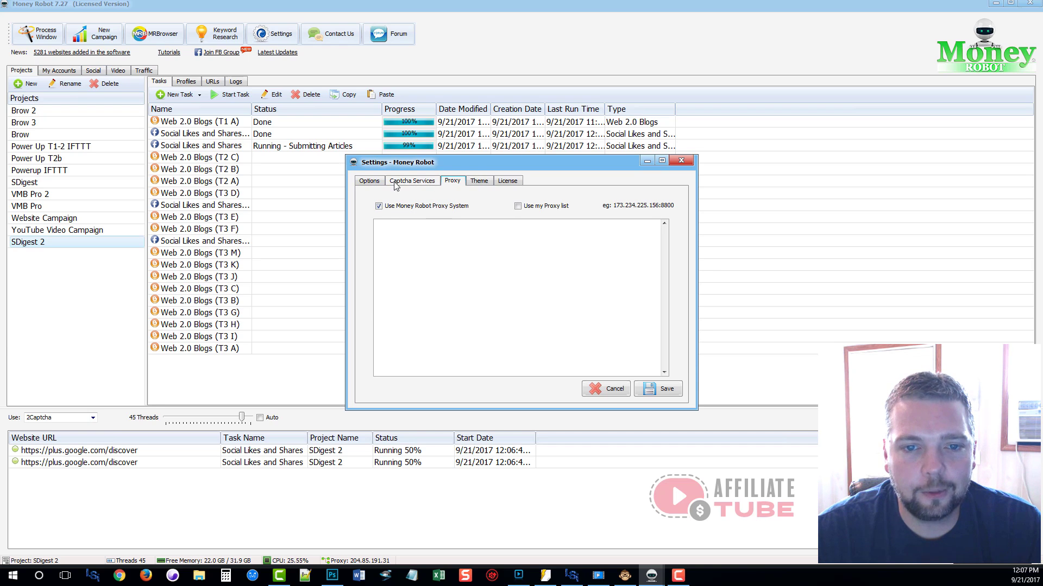
{"action": "left_click", "coordinate": [369, 181]}
{"action": "left_click", "coordinate": [681, 161]}
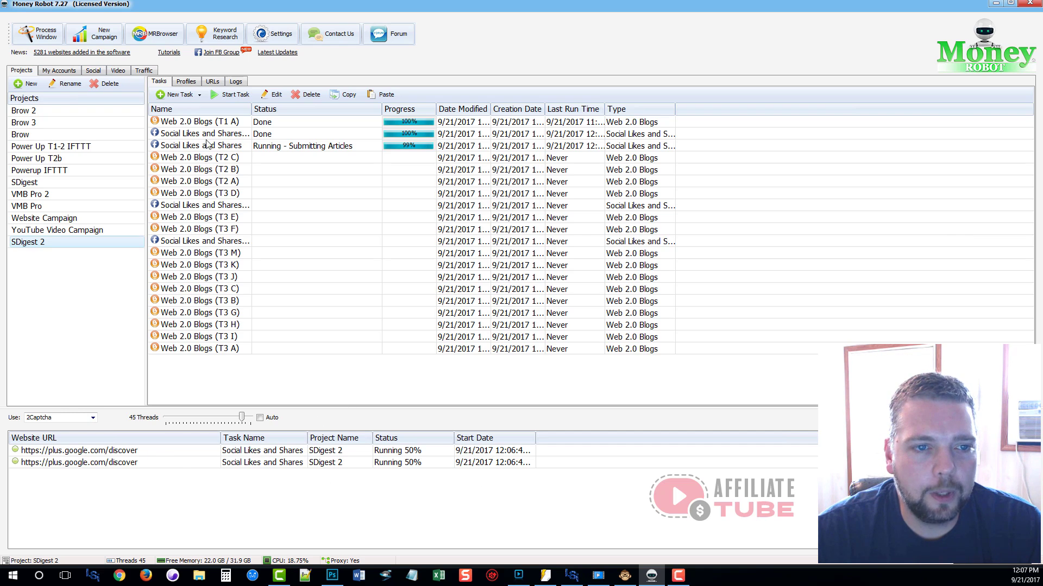
- Select the Web 2.0 Blogs tasks and lower simultaneous threads from 45 to 7
{"action": "left_click", "coordinate": [197, 170]}
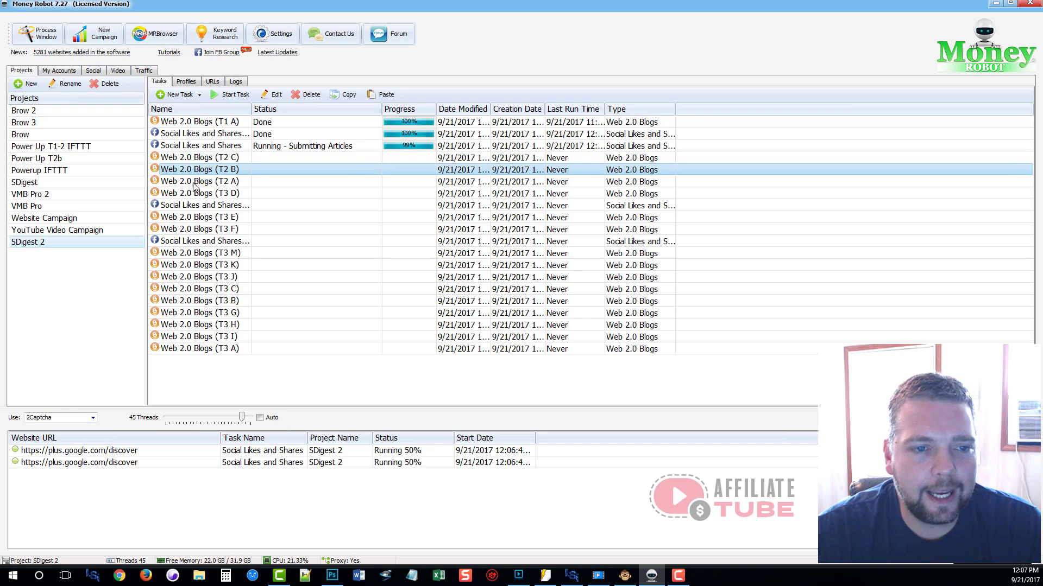
{"action": "left_click", "coordinate": [216, 125]}
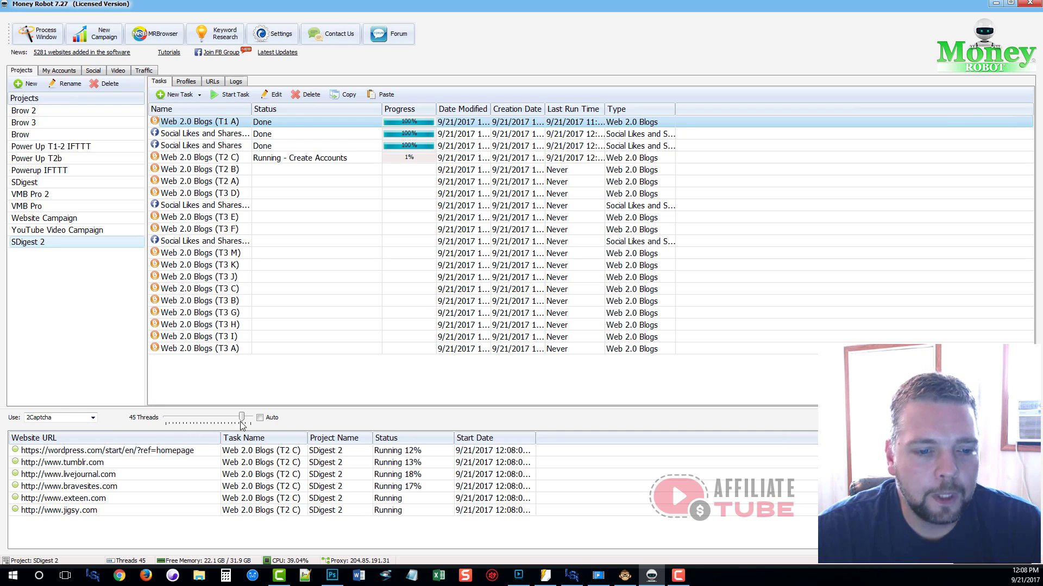
{"action": "left_click_drag", "start_coordinate": [242, 418], "coordinate": [175, 421]}
{"action": "left_click", "coordinate": [88, 348]}
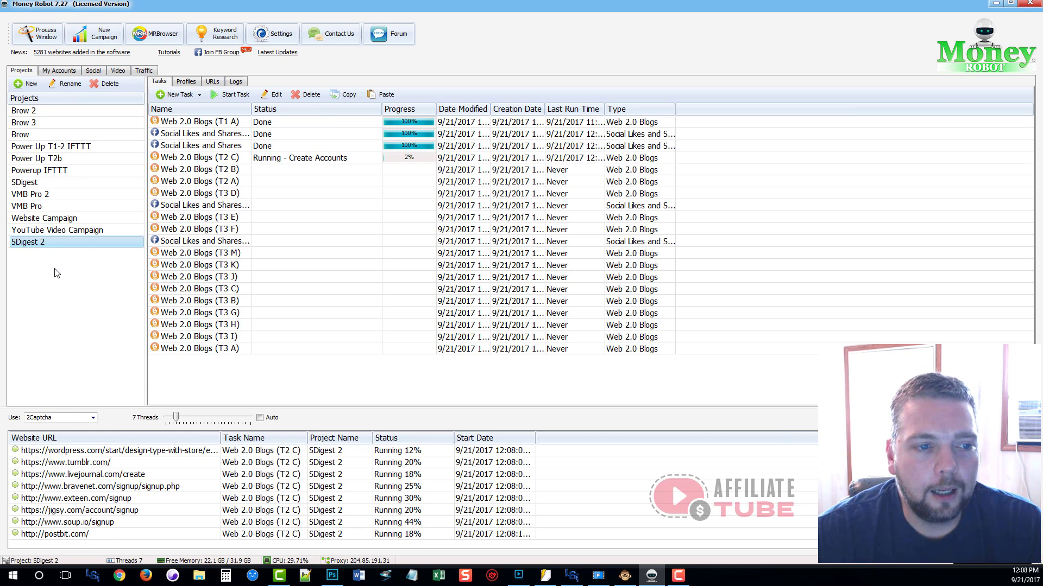
- Select the Powerup IFTTT project to view its tasks, all finished at 100%
{"action": "left_click", "coordinate": [52, 175]}
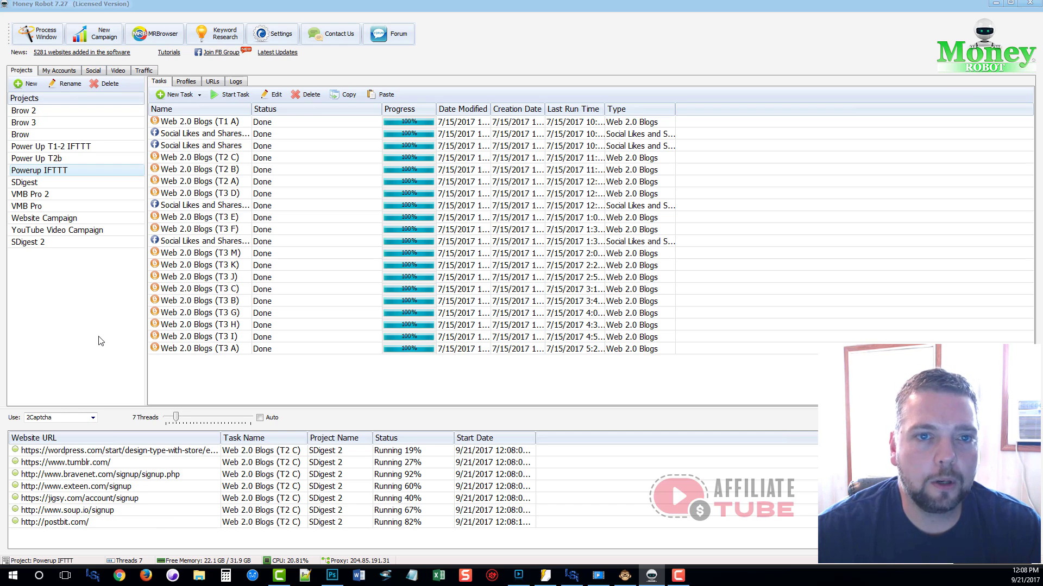
{"action": "left_click", "coordinate": [99, 340]}
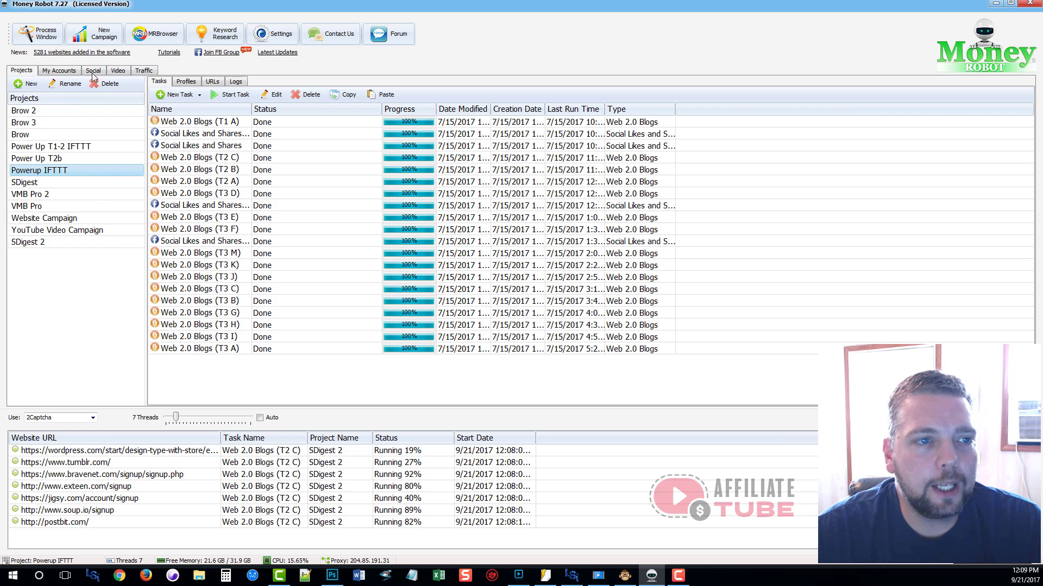
- Create a new tiered campaign with the 1 > 3 > 12 SEO strategy, maximized full-screen
{"action": "left_click", "coordinate": [101, 38]}
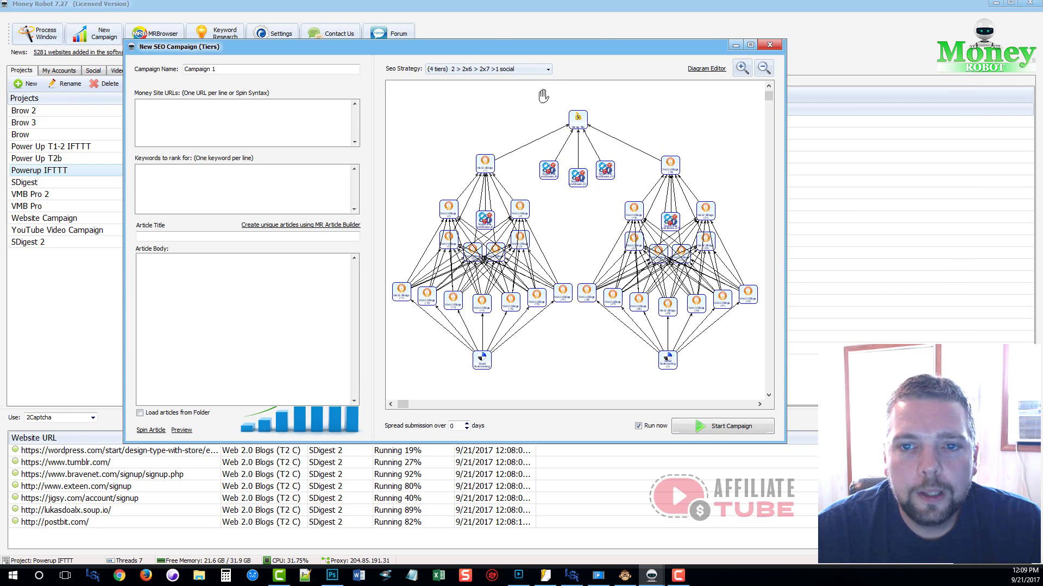
{"action": "left_click", "coordinate": [547, 70]}
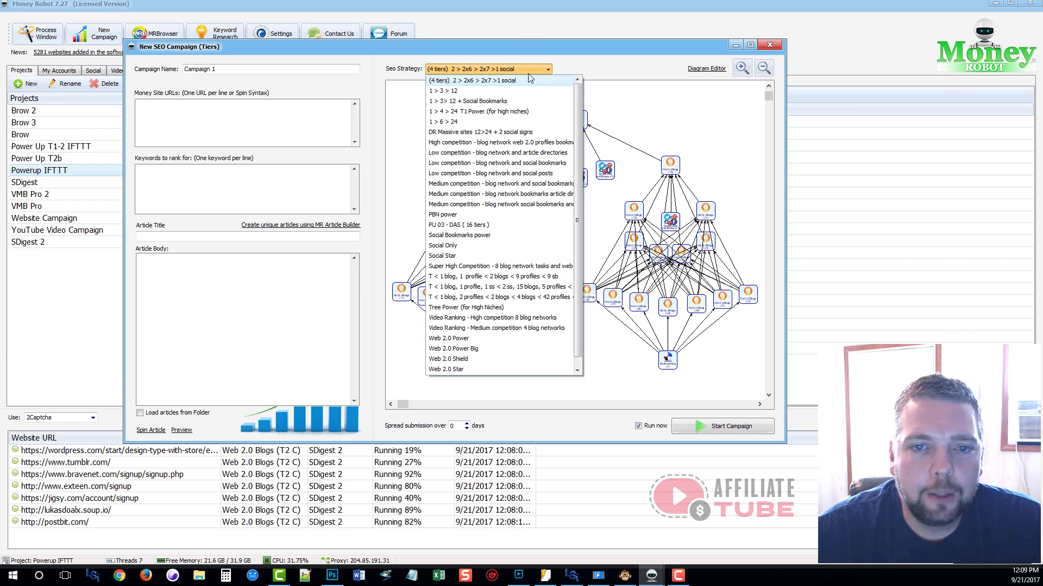
{"action": "left_click", "coordinate": [456, 91]}
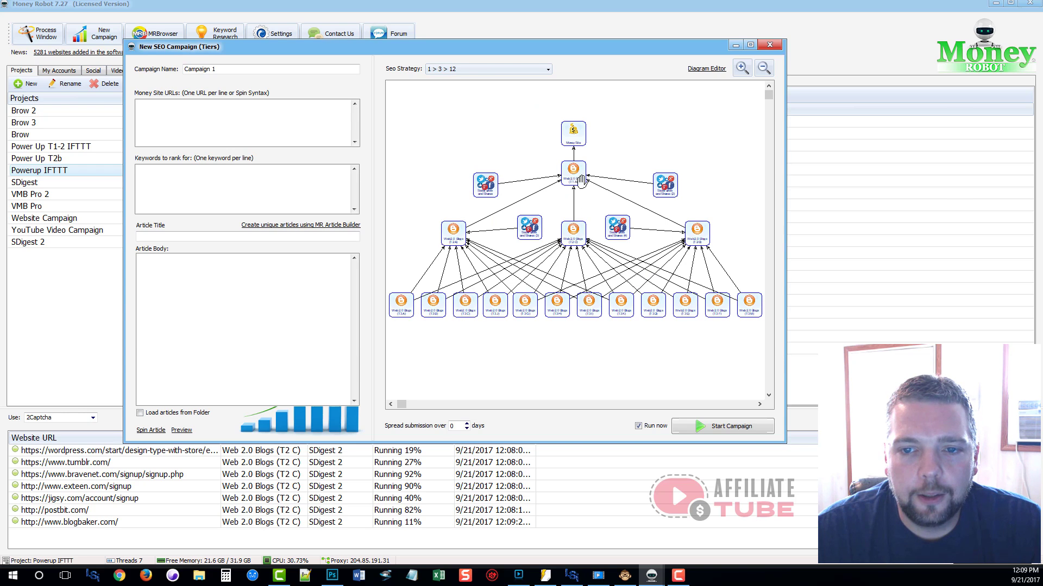
{"action": "left_click", "coordinate": [750, 44]}
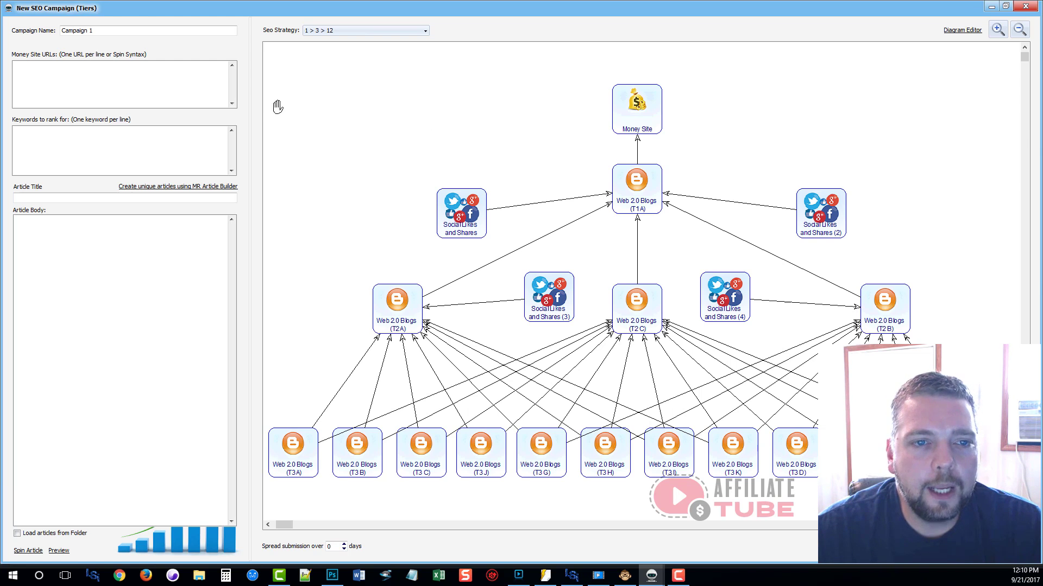
- Widen the campaign form panel and switch on the Advanced campaign options
{"action": "left_click_drag", "start_coordinate": [251, 100], "coordinate": [379, 97]}
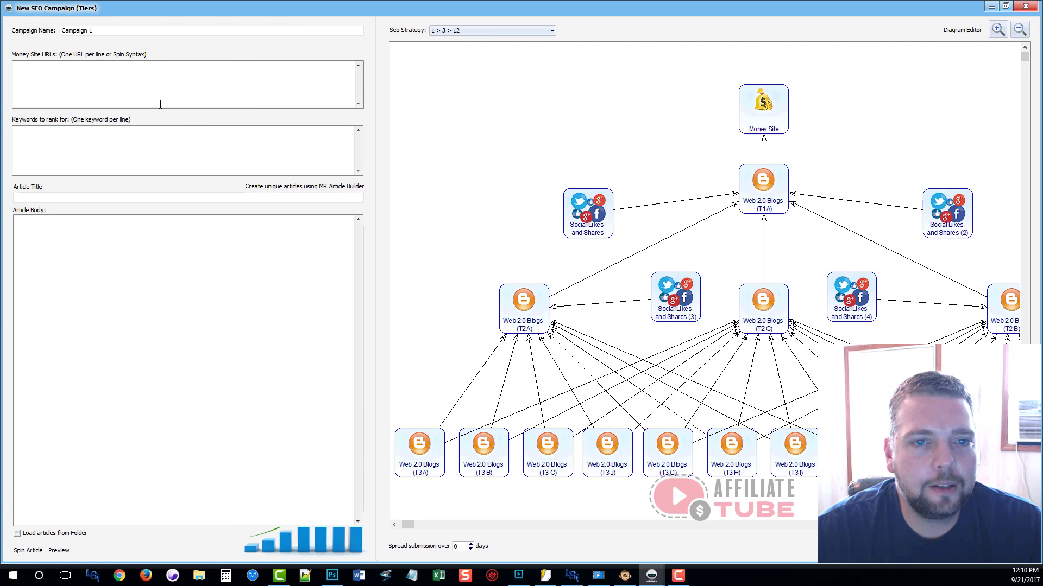
{"action": "left_click", "coordinate": [99, 31]}
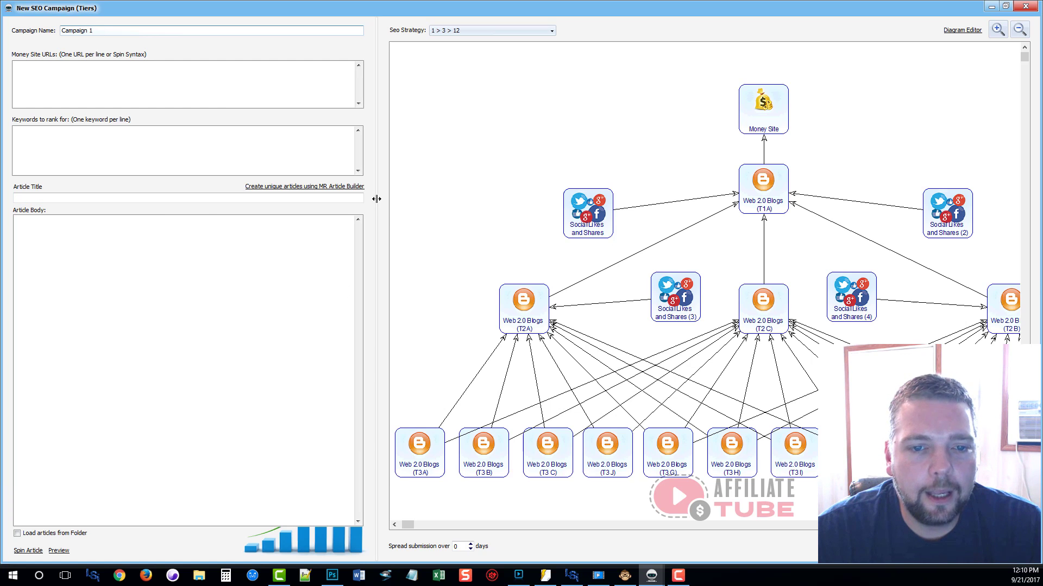
{"action": "left_click_drag", "start_coordinate": [376, 199], "coordinate": [488, 201]}
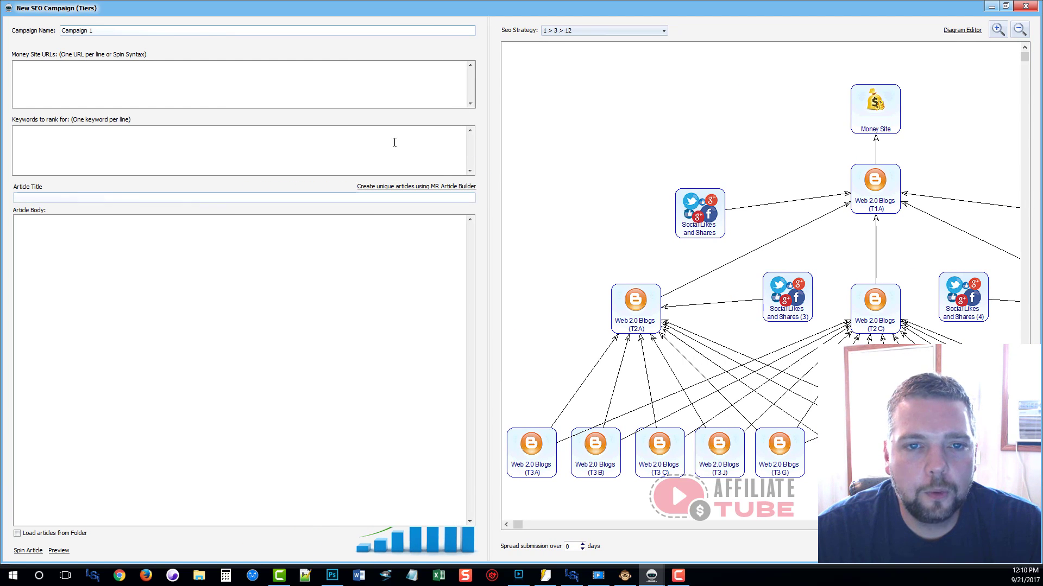
{"action": "right_click", "coordinate": [424, 49]}
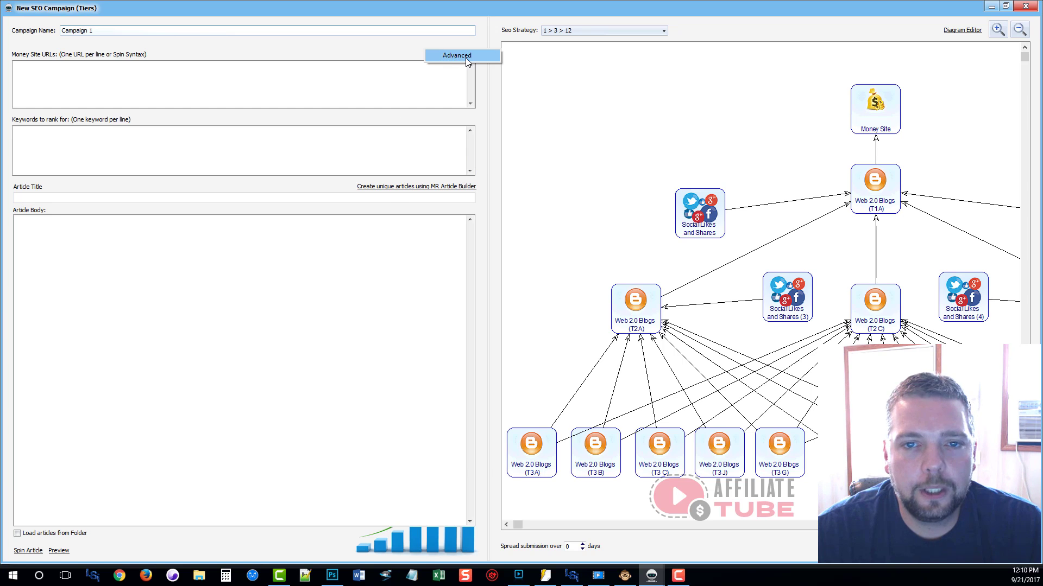
{"action": "left_click", "coordinate": [456, 55]}
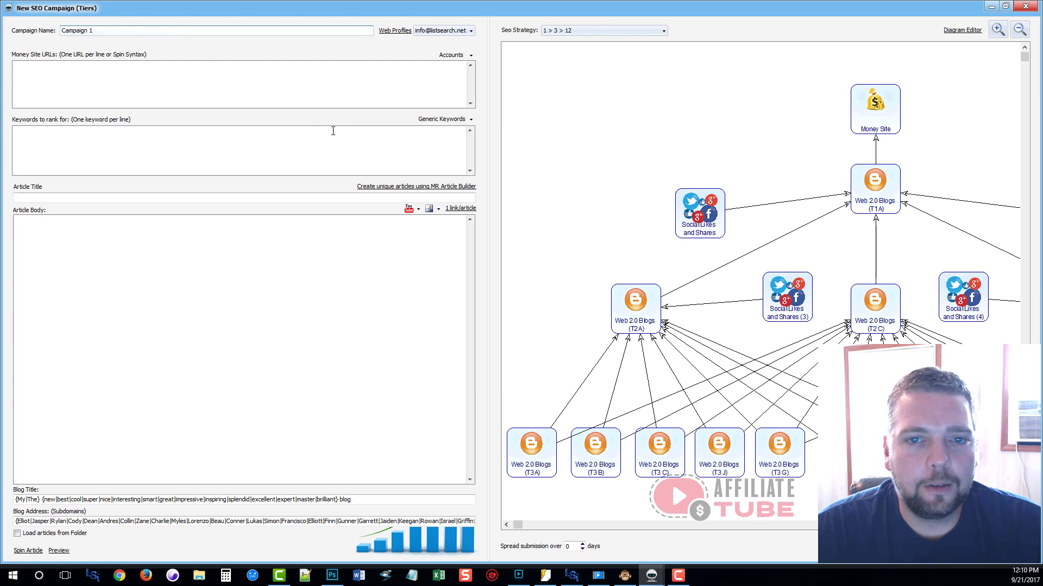
{"action": "left_click", "coordinate": [15, 70]}
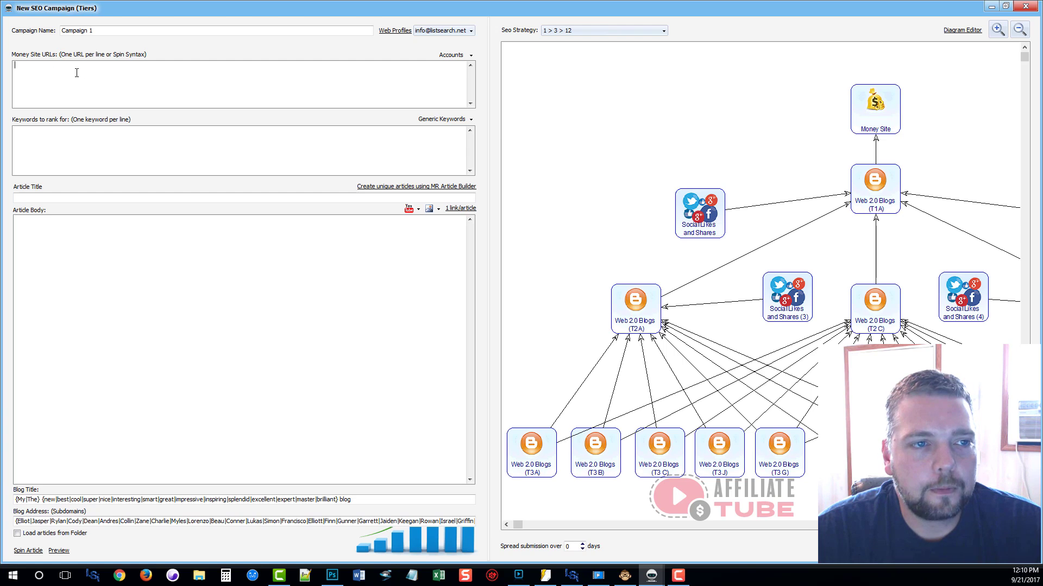
- Enter ww.website.com as money site URL and review Accounts: create new, Uncategorized category
{"action": "type", "text": "ww.website.com"}
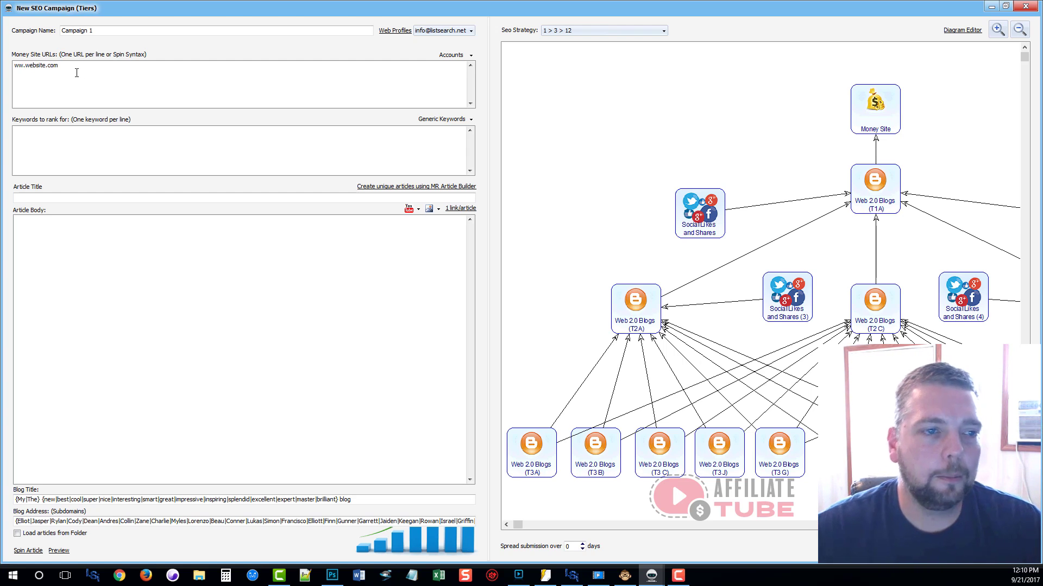
{"action": "left_click", "coordinate": [470, 55]}
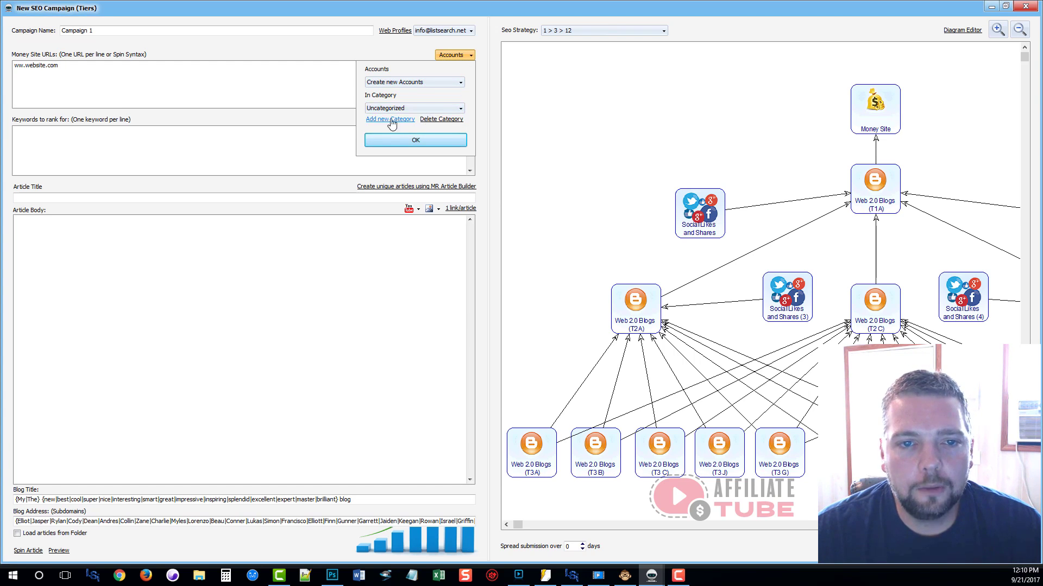
{"action": "left_click", "coordinate": [324, 88]}
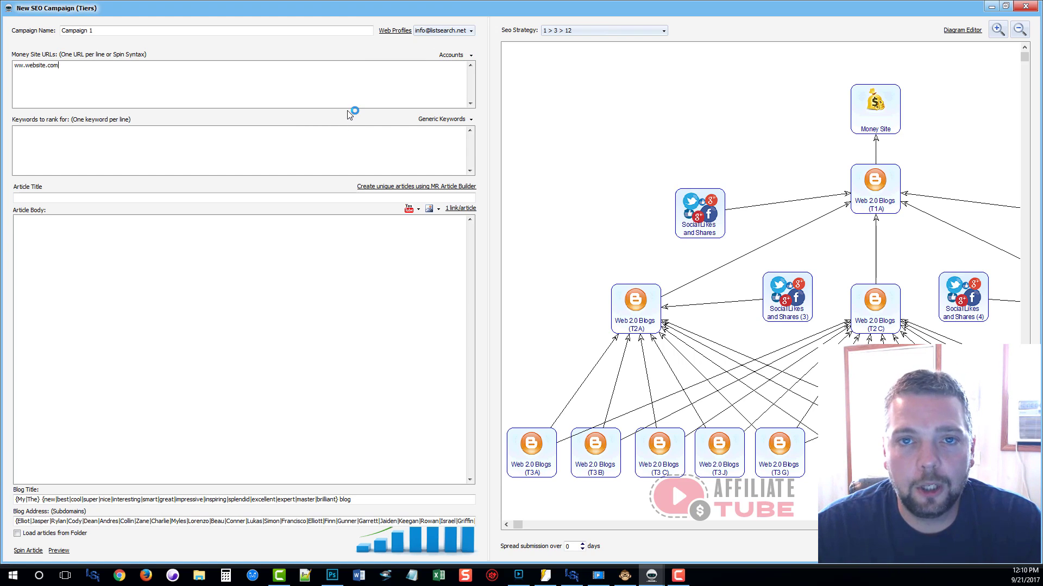
{"action": "left_click", "coordinate": [454, 55]}
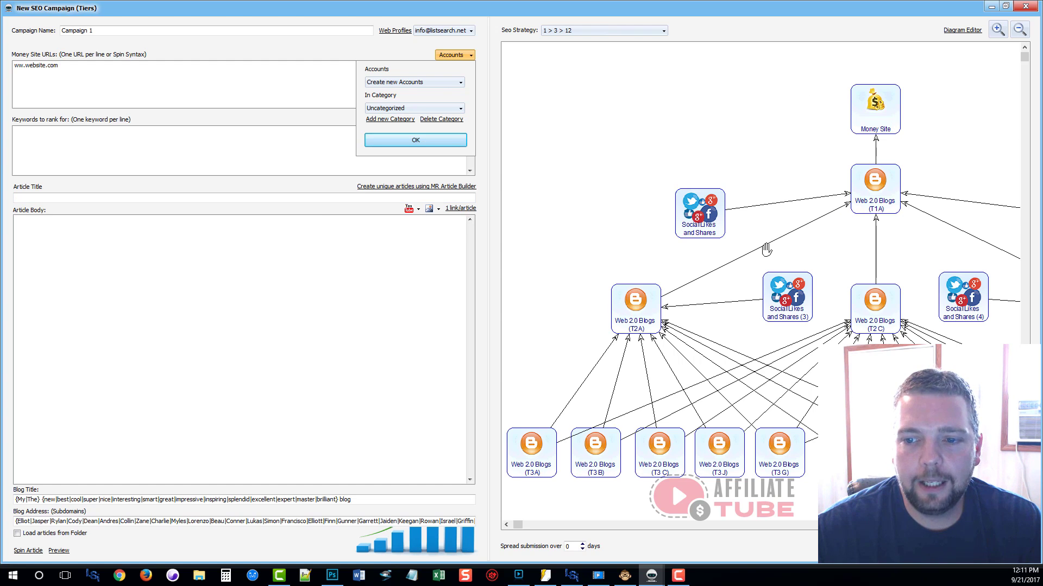
- Keep the 1 > 3 > 12 strategy and enter keywords 'website' and 'web design' on separate lines
{"action": "left_click", "coordinate": [612, 30]}
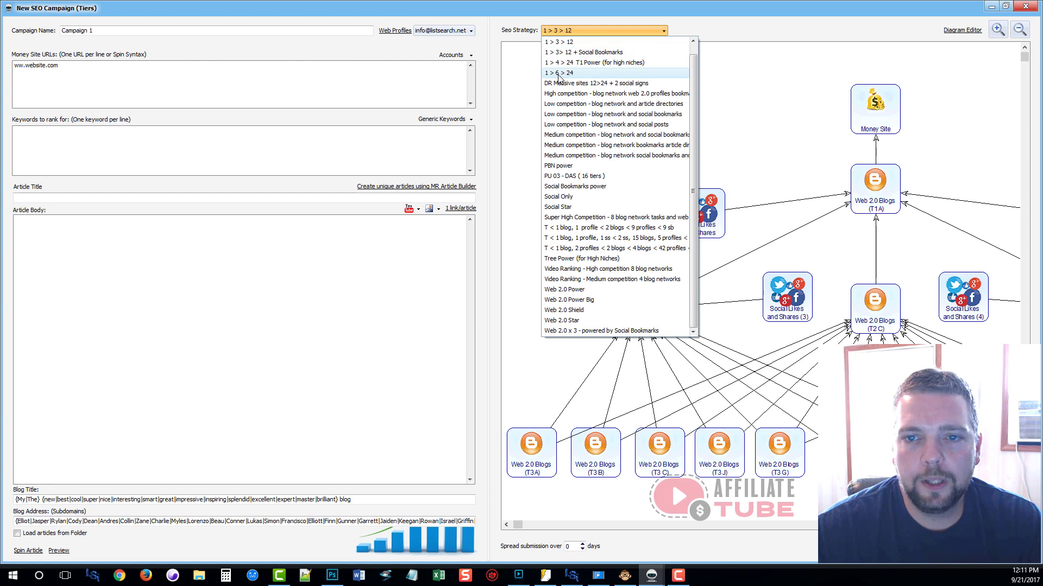
{"action": "left_click", "coordinate": [559, 42]}
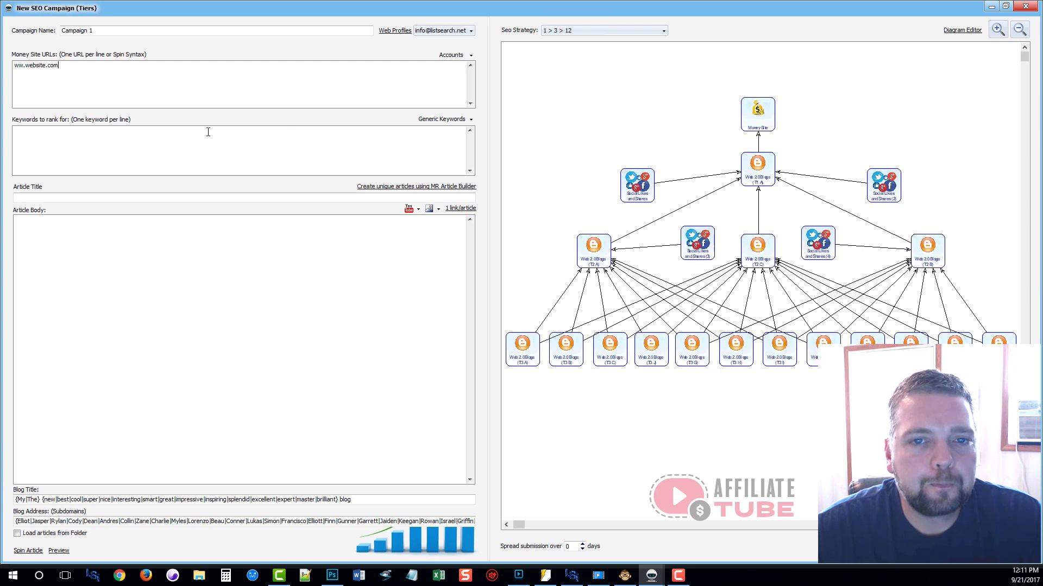
{"action": "left_click", "coordinate": [43, 142]}
{"action": "type", "text": "wes"}
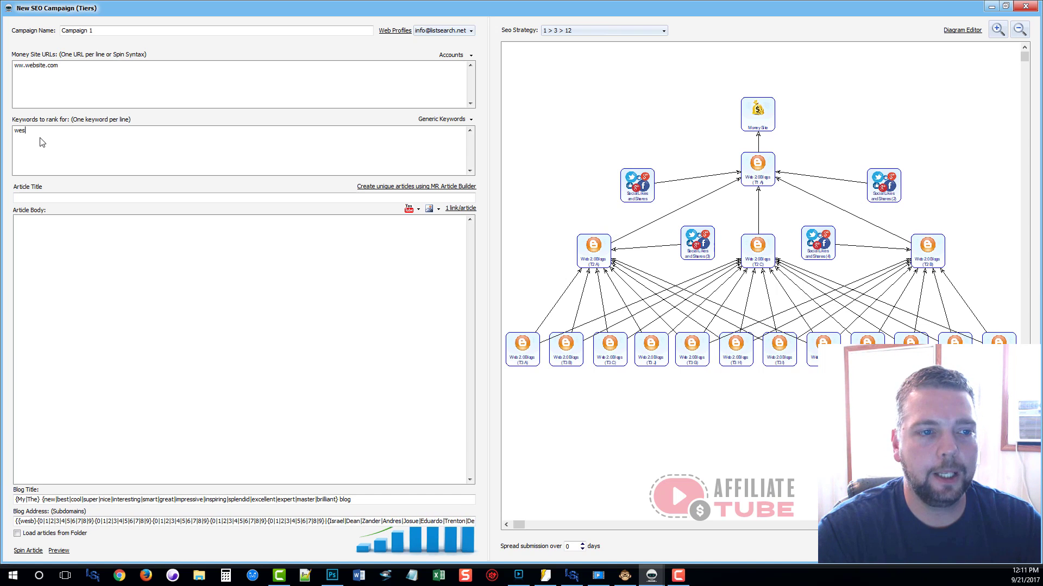
{"action": "key", "text": "BackSpace"}
{"action": "type", "text": "bs"}
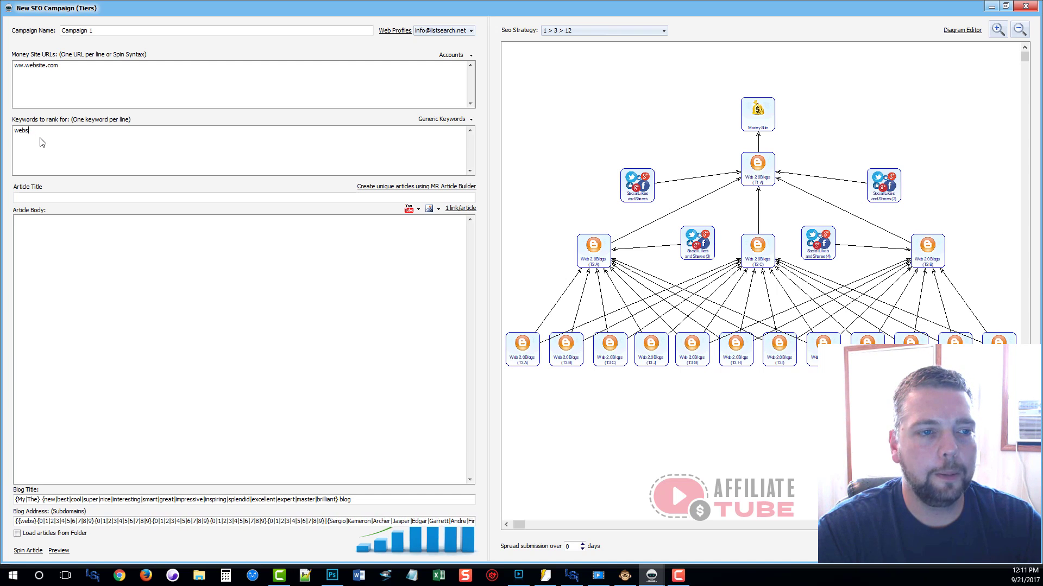
{"action": "type", "text": "ite"}
{"action": "key", "text": "Return"}
{"action": "type", "text": "web "}
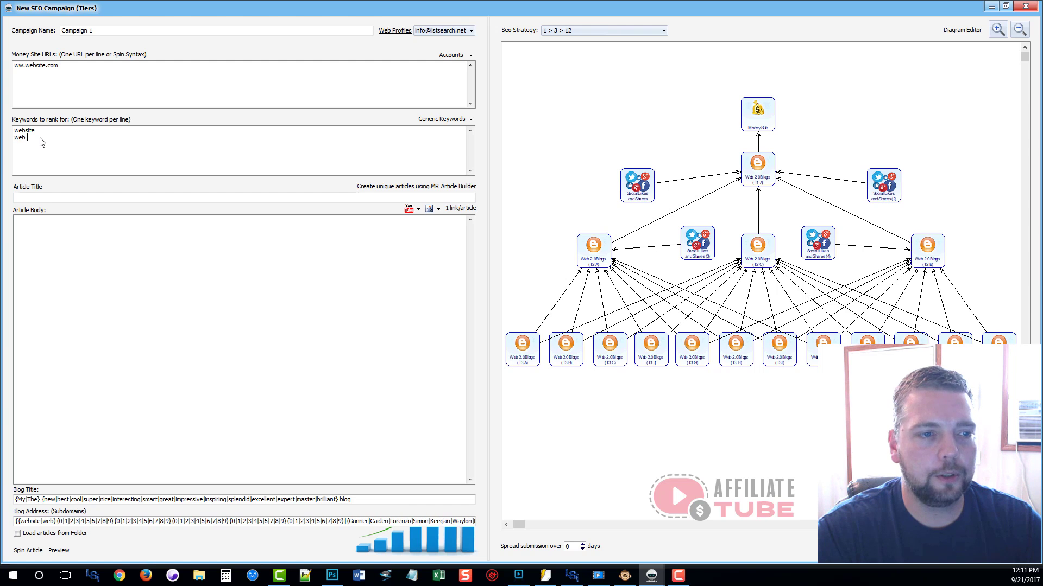
{"action": "type", "text": "design"}
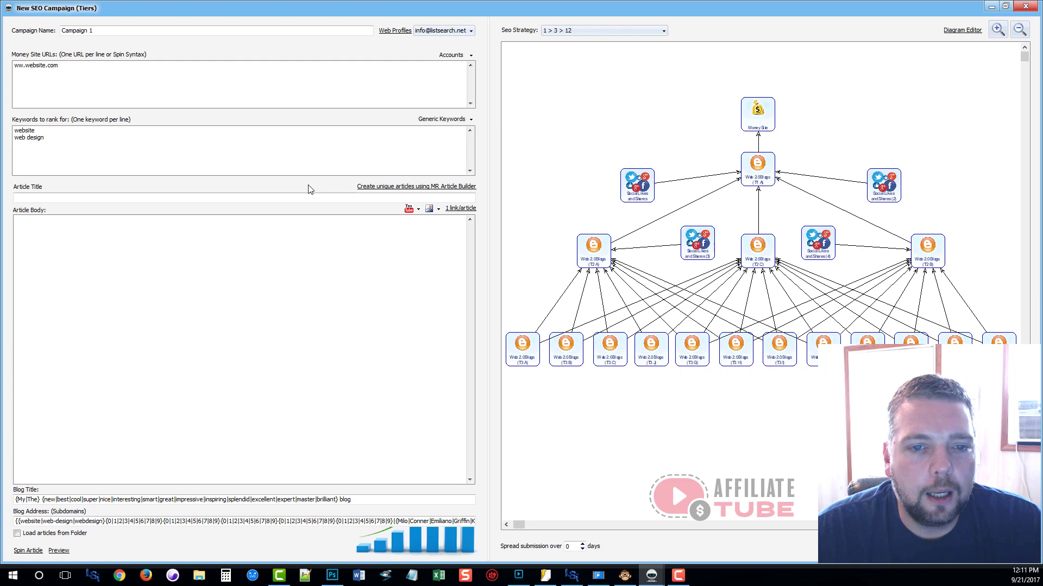
- Generate a spun article title and body with MR Article Builder from the keywords
{"action": "left_click", "coordinate": [457, 188]}
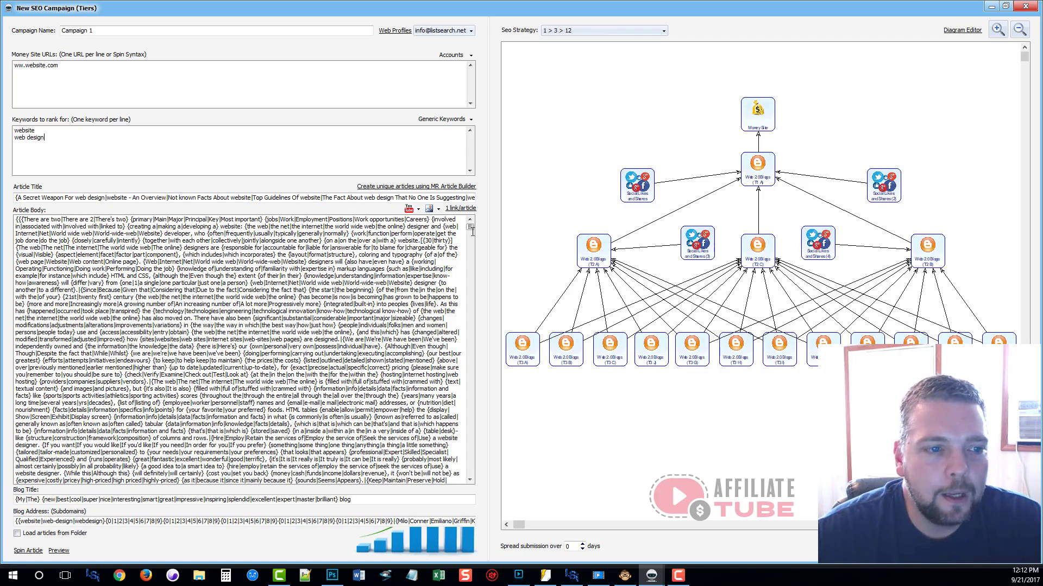
{"action": "mouse_move", "coordinate": [469, 227]}
{"action": "left_mouse_down"}
{"action": "mouse_move", "coordinate": [462, 312]}
{"action": "mouse_move", "coordinate": [460, 238]}
{"action": "left_mouse_up"}
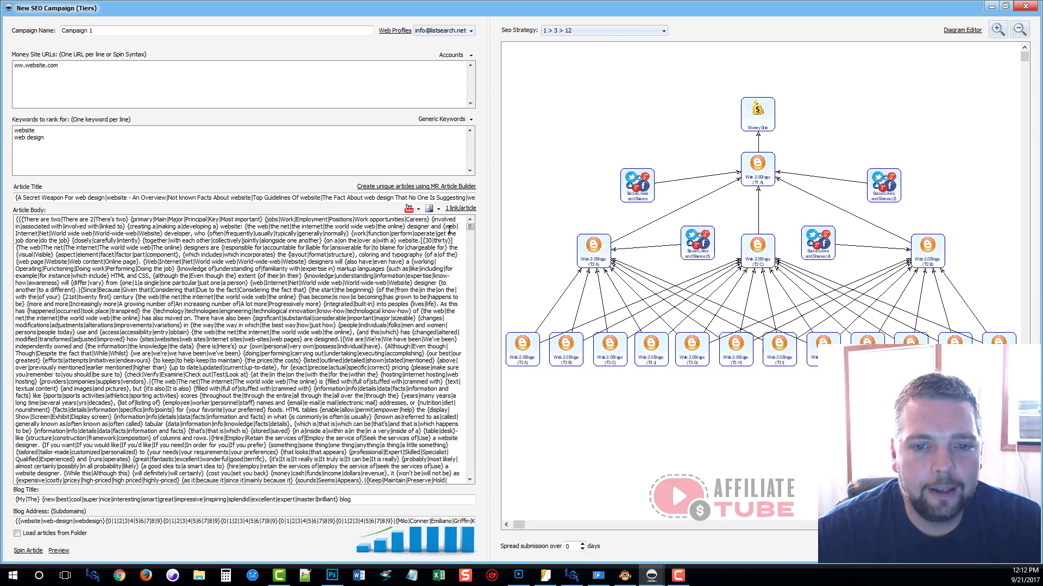
{"action": "left_click_drag", "start_coordinate": [470, 228], "coordinate": [470, 247]}
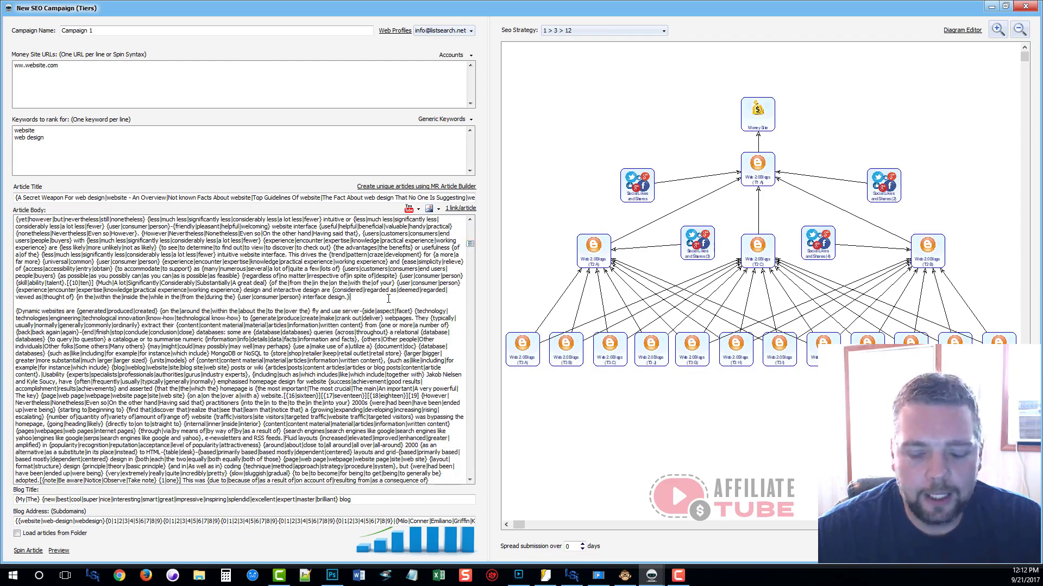
{"action": "key", "text": "Return"}
{"action": "key", "text": "Return"}
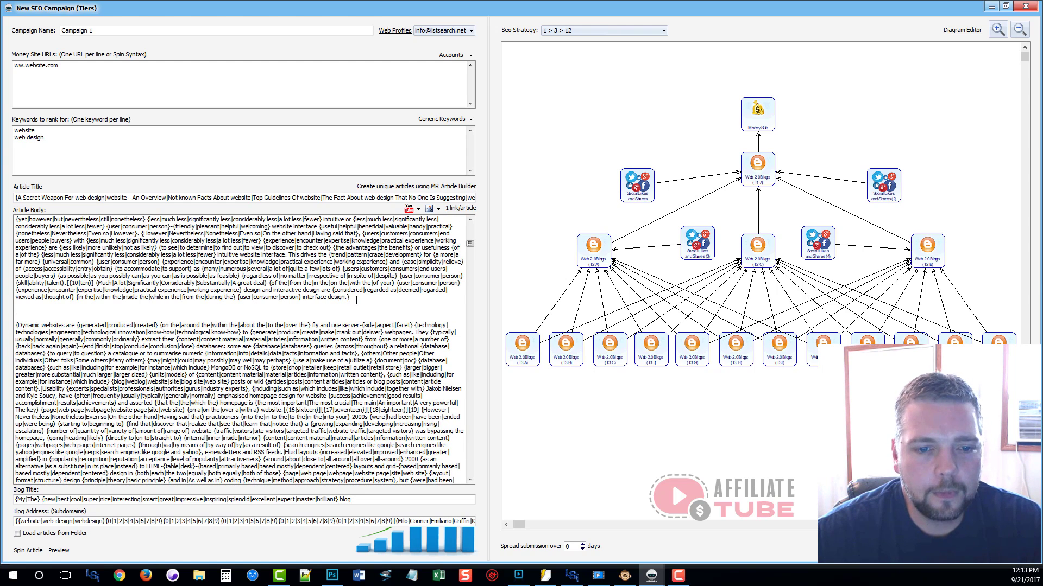
{"action": "key", "text": "Delete"}
{"action": "key", "text": "Delete"}
{"action": "key", "text": "Delete"}
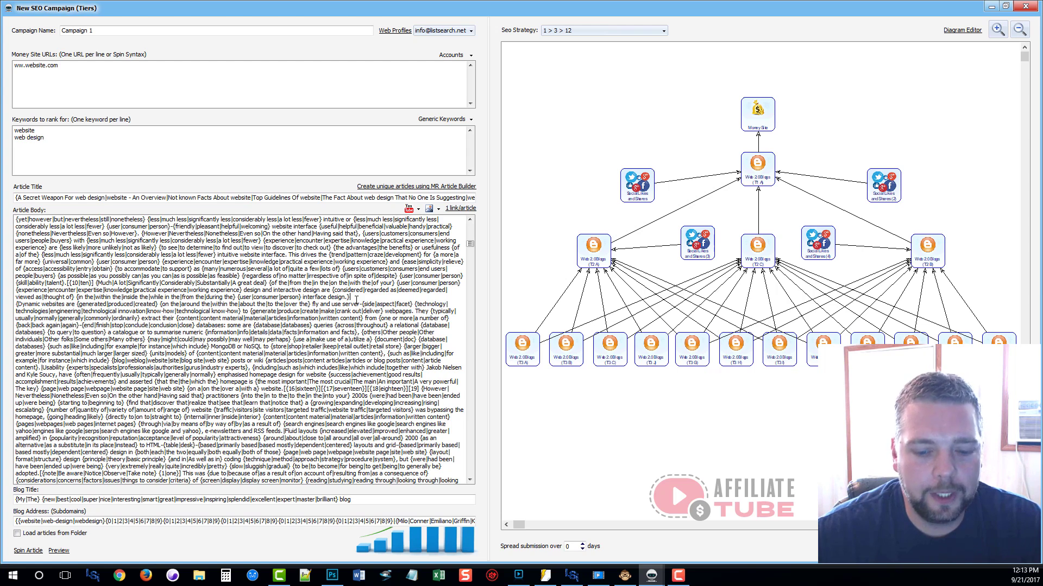
{"action": "key", "text": "Return"}
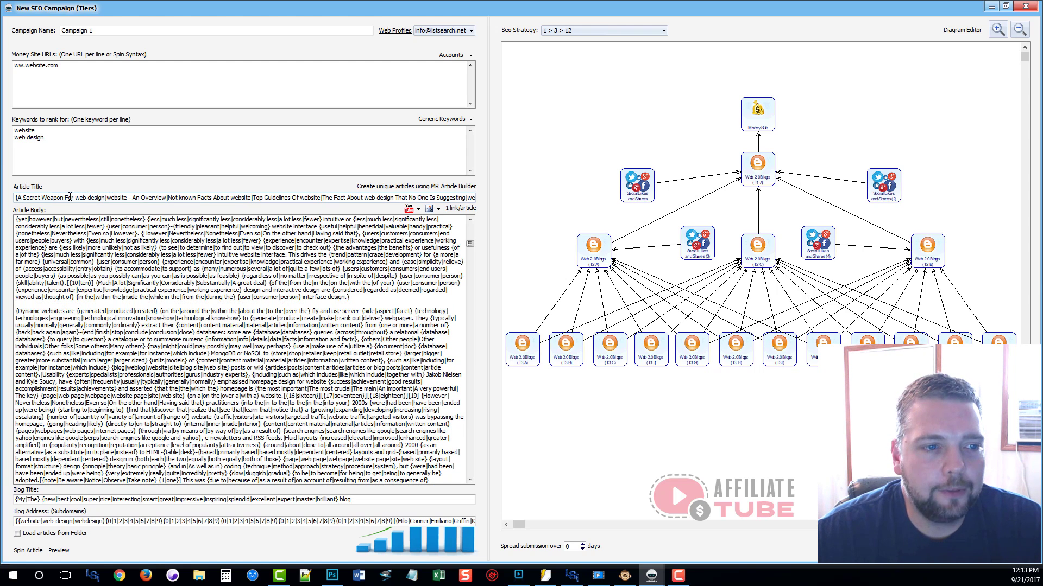
- Check the spun title, close the YouTube and image URL boxes unused, and show links-per-article choices
{"action": "key", "text": "ctrl+a"}
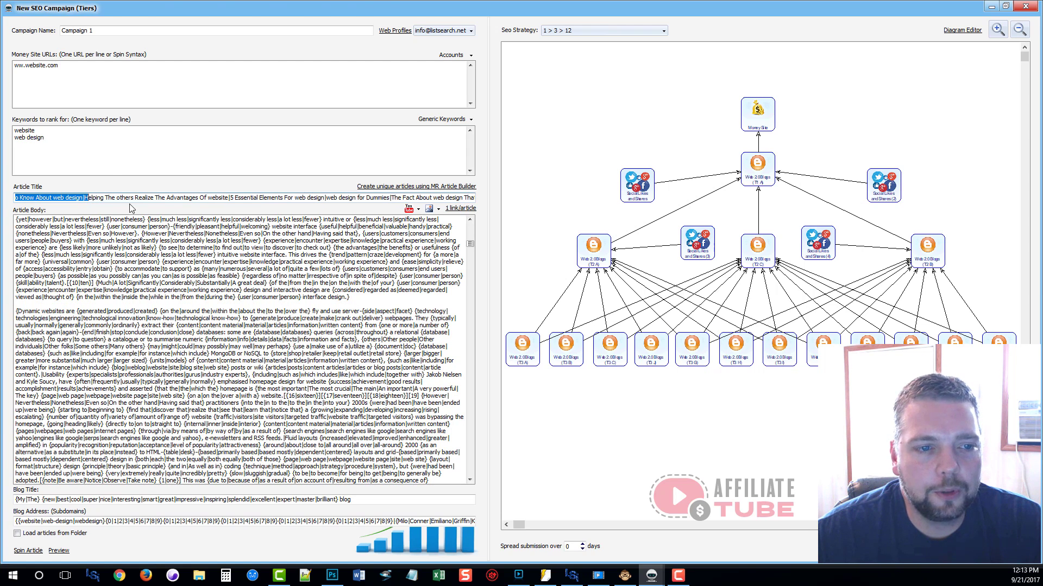
{"action": "left_click", "coordinate": [134, 202]}
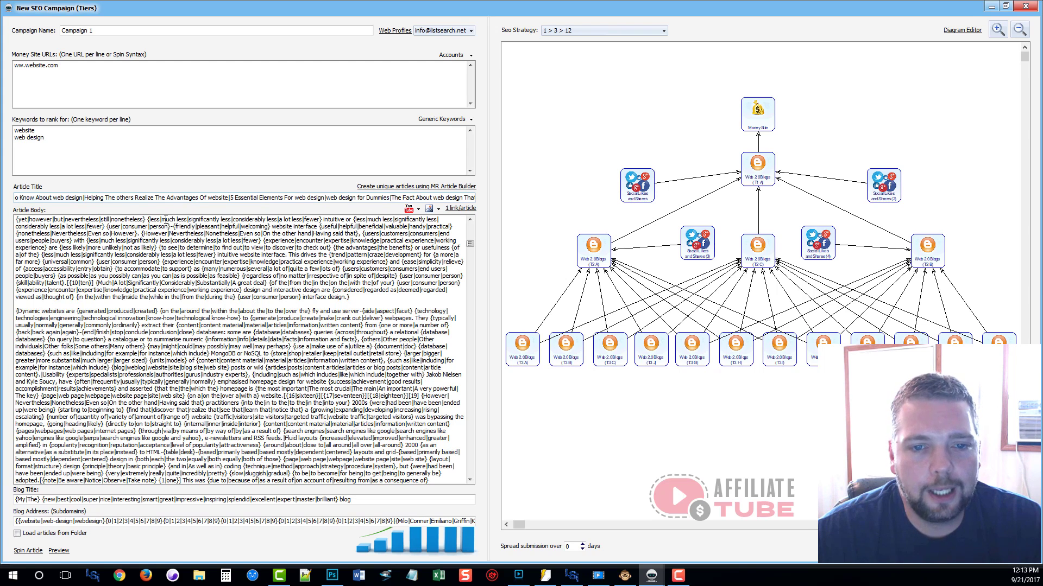
{"action": "left_click", "coordinate": [409, 208]}
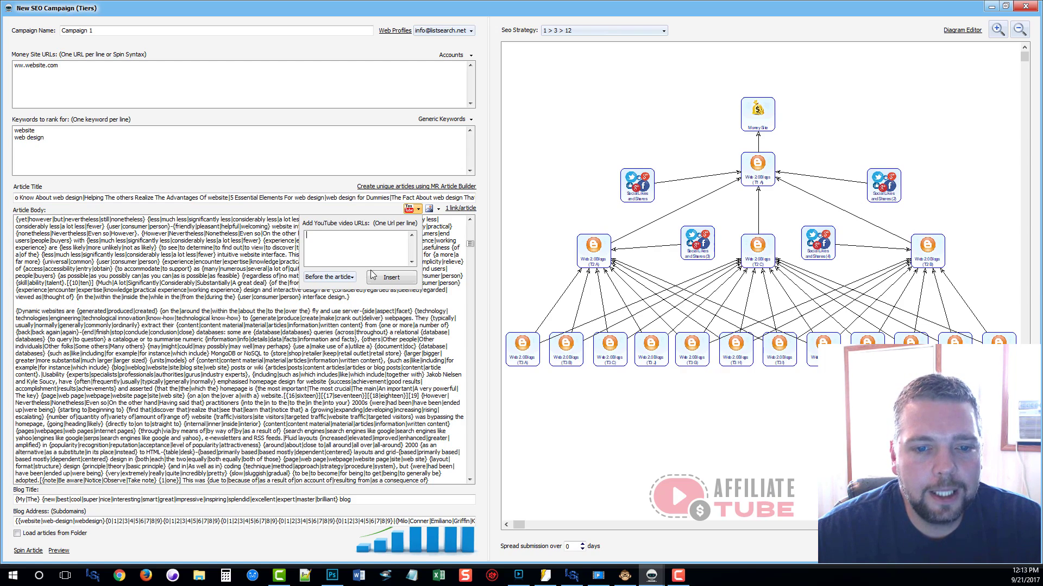
{"action": "left_click", "coordinate": [222, 234]}
{"action": "scroll", "coordinate": [364, 288], "scroll_direction": "up", "scroll_amount": 5}
{"action": "left_click", "coordinate": [439, 212]}
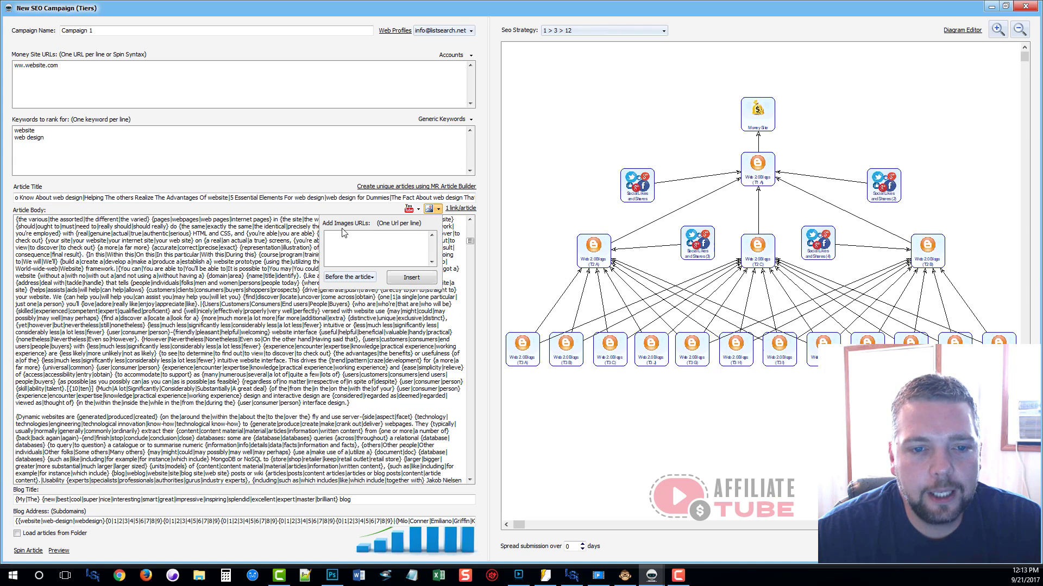
{"action": "left_click", "coordinate": [345, 172]}
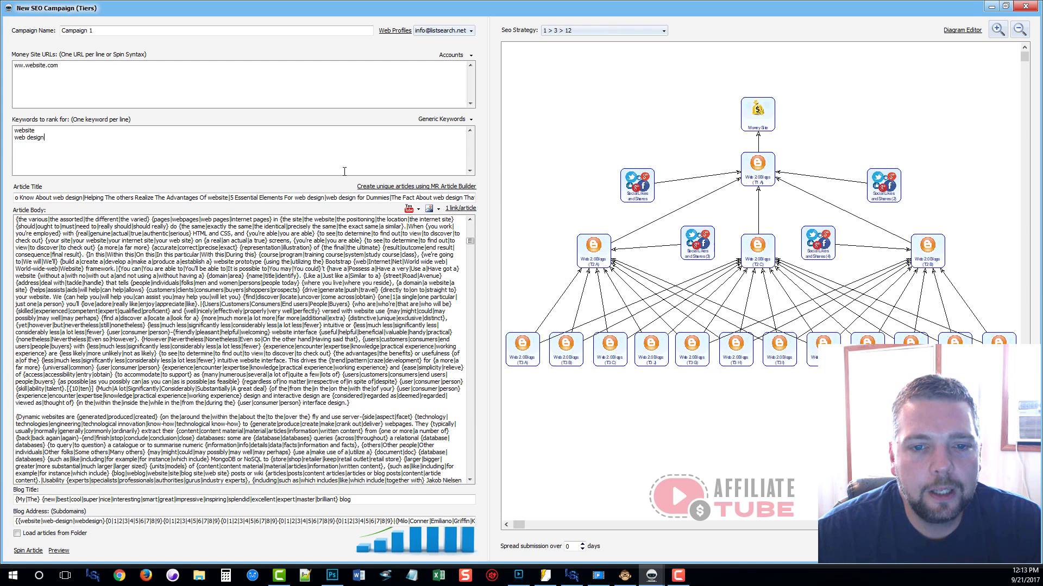
{"action": "left_click", "coordinate": [466, 209]}
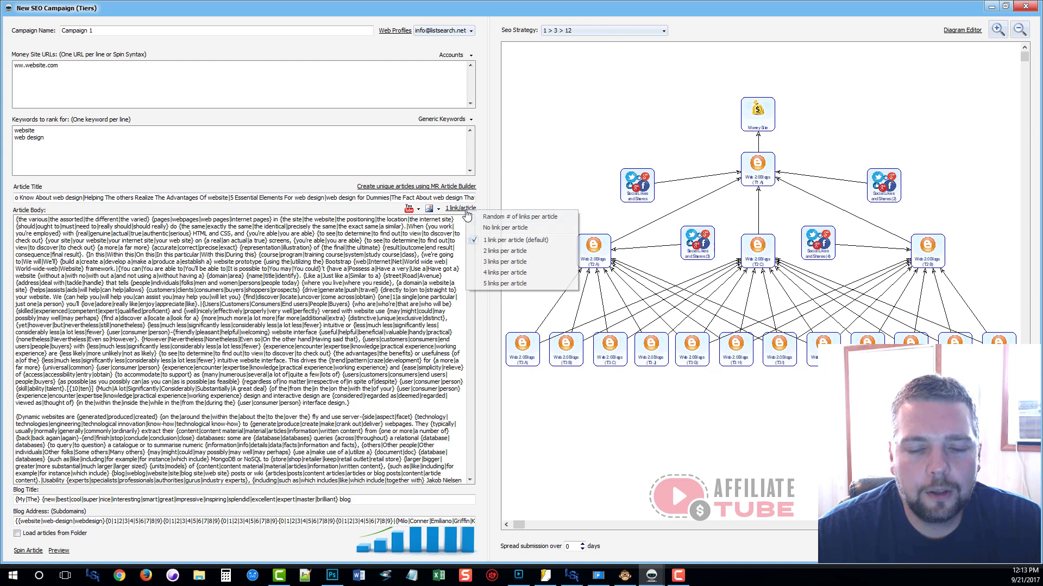
- Switch to 'Random # of links per article' and inspect the Blog Title and Blog Address spintax
{"action": "left_click", "coordinate": [496, 218]}
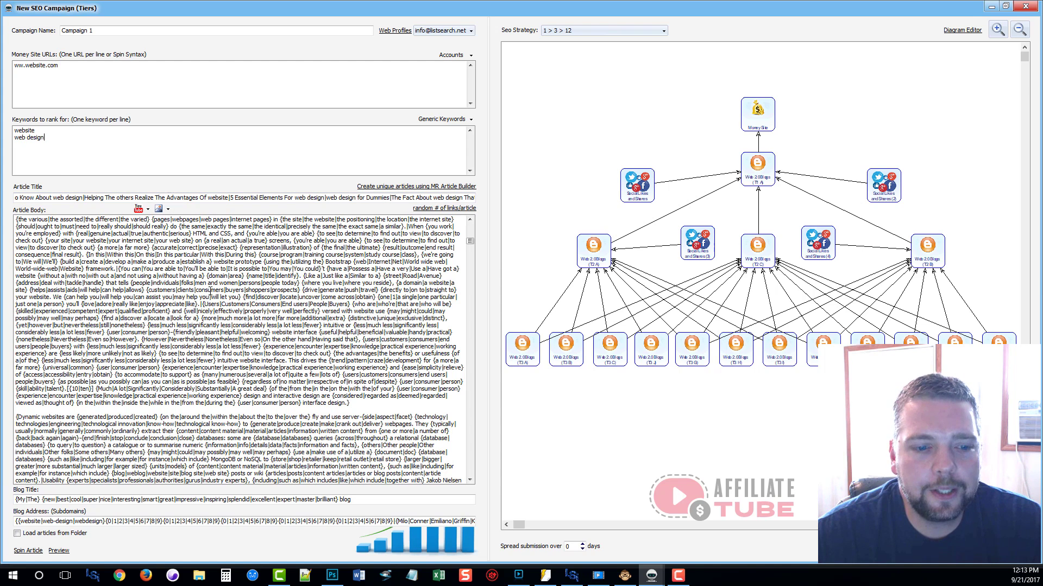
{"action": "left_click_drag", "start_coordinate": [16, 500], "coordinate": [346, 504]}
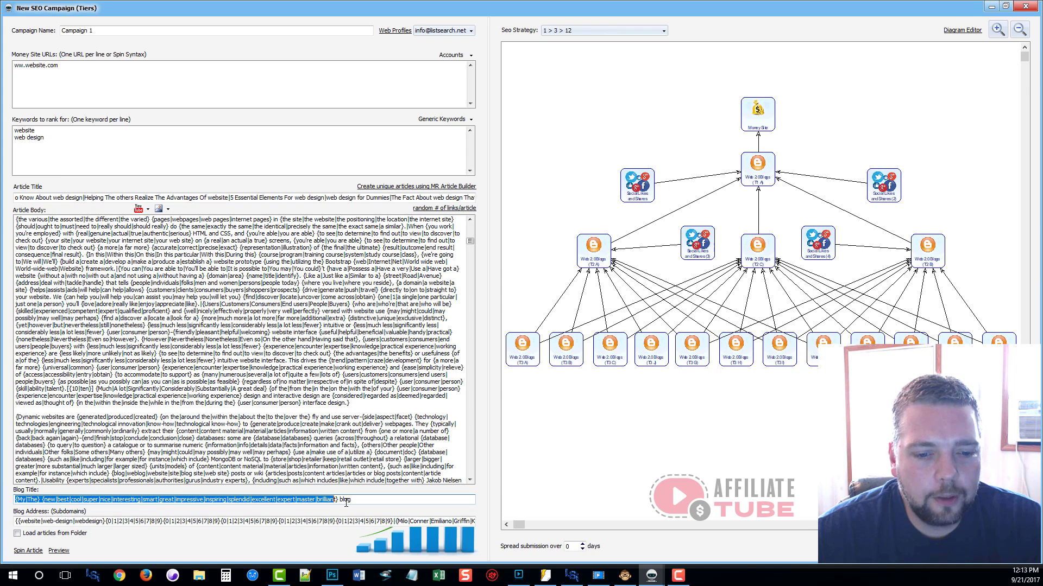
{"action": "double_click", "coordinate": [24, 522]}
{"action": "mouse_move", "coordinate": [24, 522]}
{"action": "left_mouse_down"}
{"action": "mouse_move", "coordinate": [341, 527]}
{"action": "mouse_move", "coordinate": [30, 522]}
{"action": "left_mouse_up"}
{"action": "left_click", "coordinate": [33, 524]}
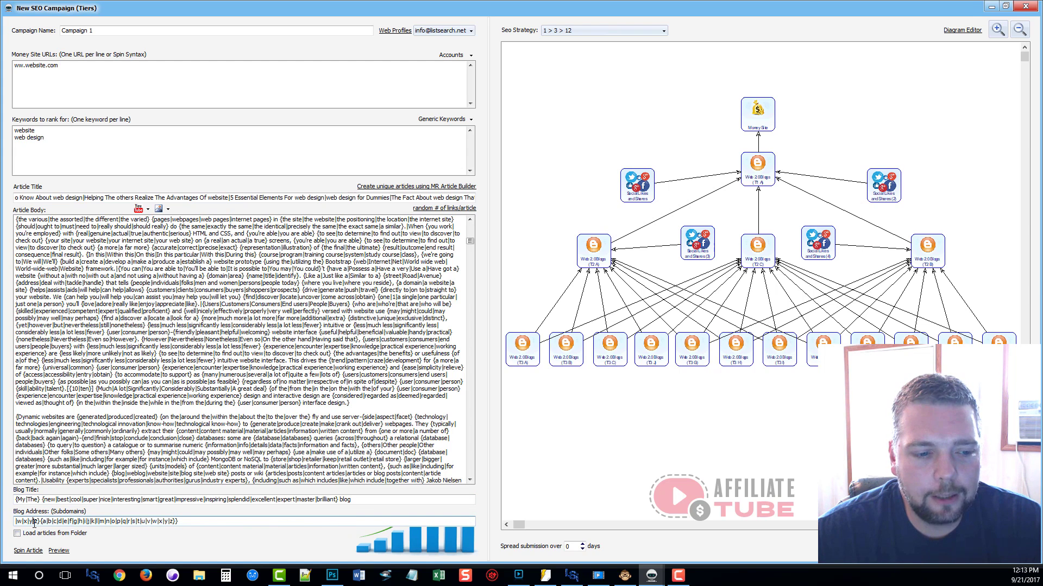
{"action": "right_click", "coordinate": [202, 520]}
{"action": "left_click", "coordinate": [130, 543]}
{"action": "left_click", "coordinate": [59, 551]}
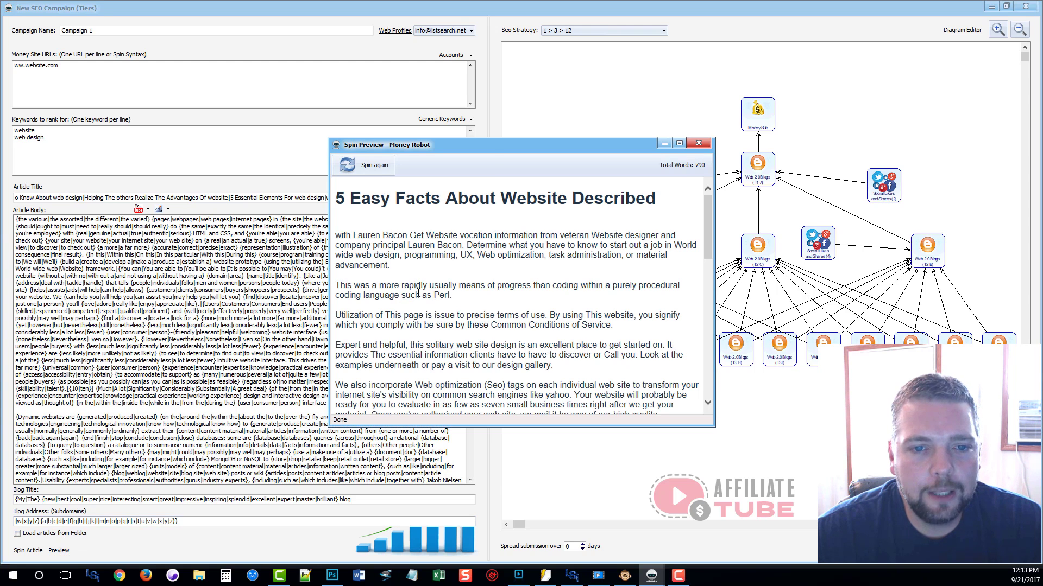
{"action": "left_click_drag", "start_coordinate": [483, 142], "coordinate": [437, 73]}
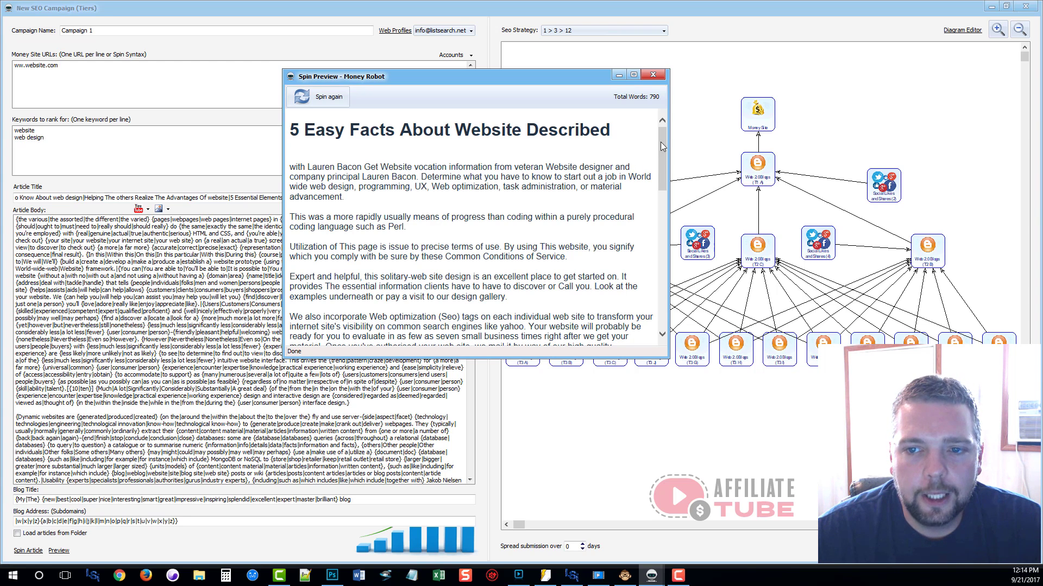
{"action": "left_click_drag", "start_coordinate": [661, 159], "coordinate": [660, 130]}
{"action": "scroll", "coordinate": [477, 227], "scroll_direction": "up", "scroll_amount": 3}
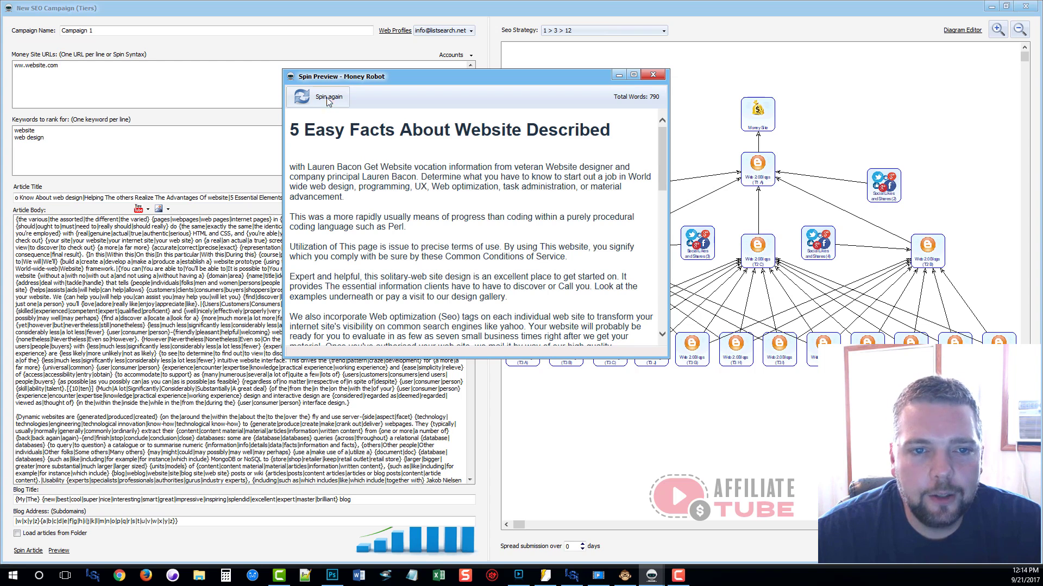
{"action": "left_click", "coordinate": [327, 97]}
{"action": "left_click", "coordinate": [327, 96]}
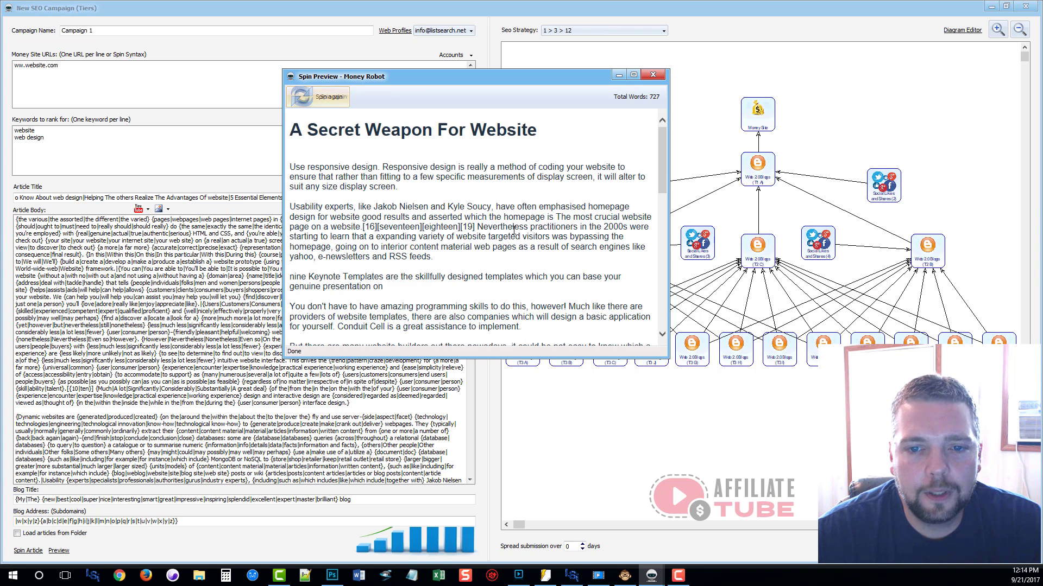
{"action": "left_click", "coordinate": [327, 97]}
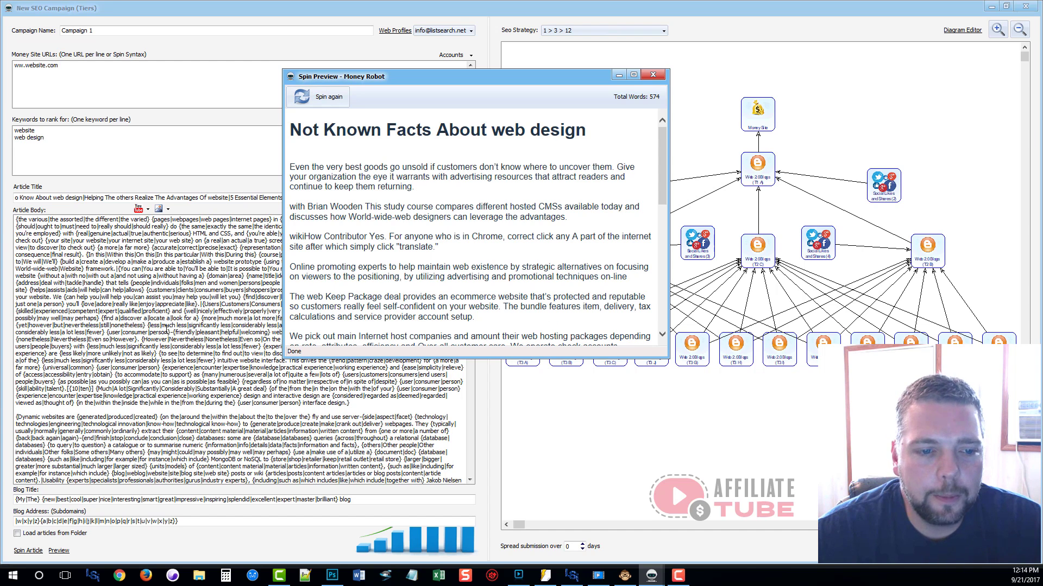
{"action": "left_click", "coordinate": [652, 75]}
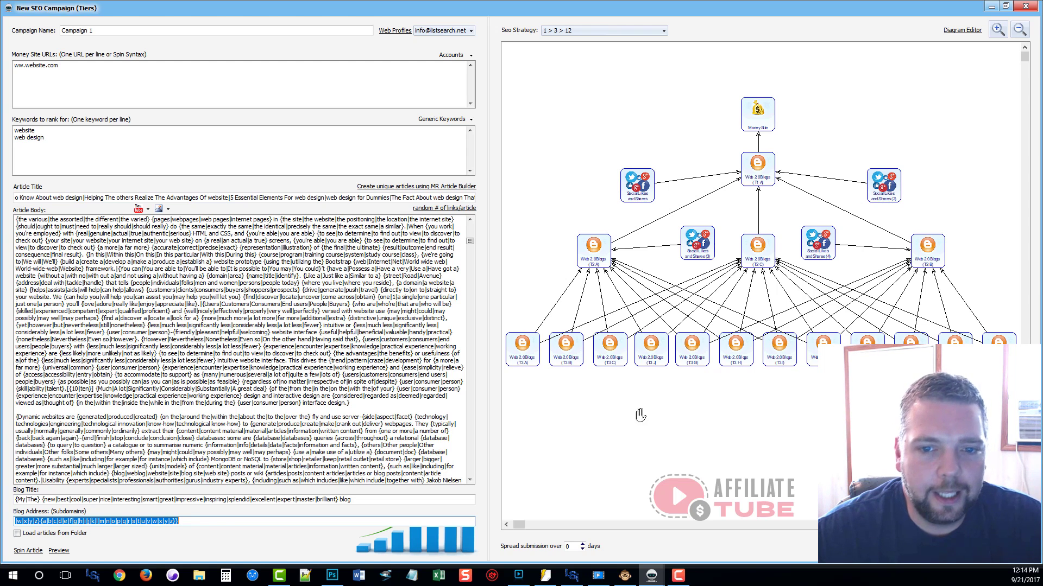
- Close the current campaign and start a new maximized campaign using the 1 > 3 > 12 strategy
{"action": "left_click", "coordinate": [1024, 7]}
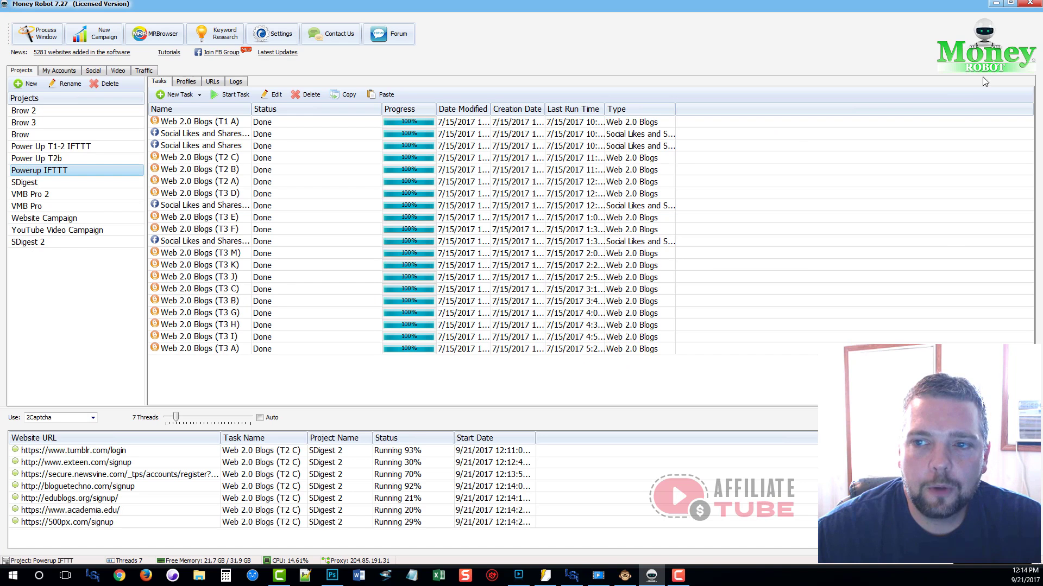
{"action": "left_click", "coordinate": [98, 37]}
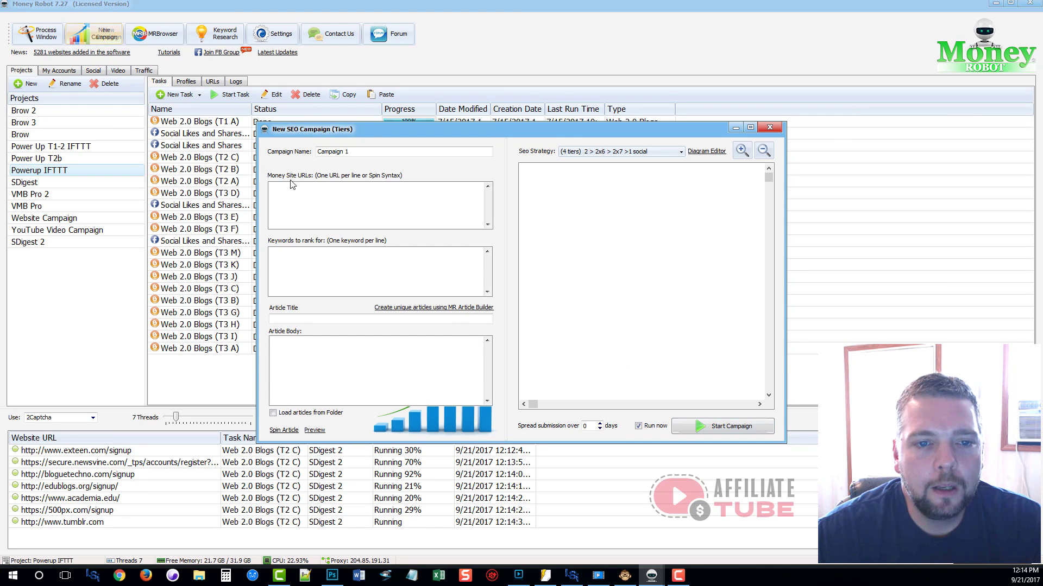
{"action": "double_click", "coordinate": [575, 129]}
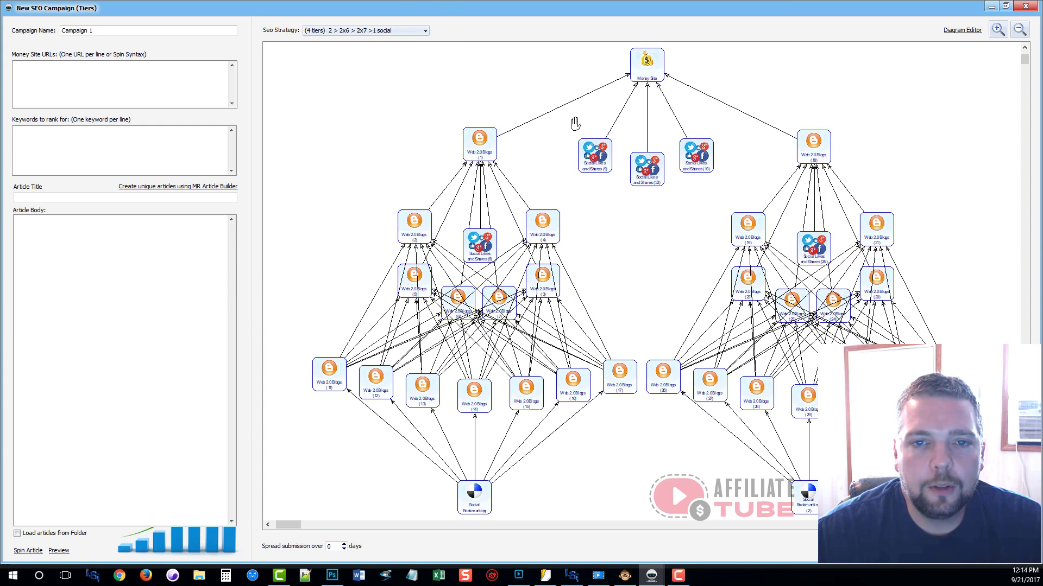
{"action": "left_click", "coordinate": [404, 31]}
{"action": "left_click", "coordinate": [341, 52]}
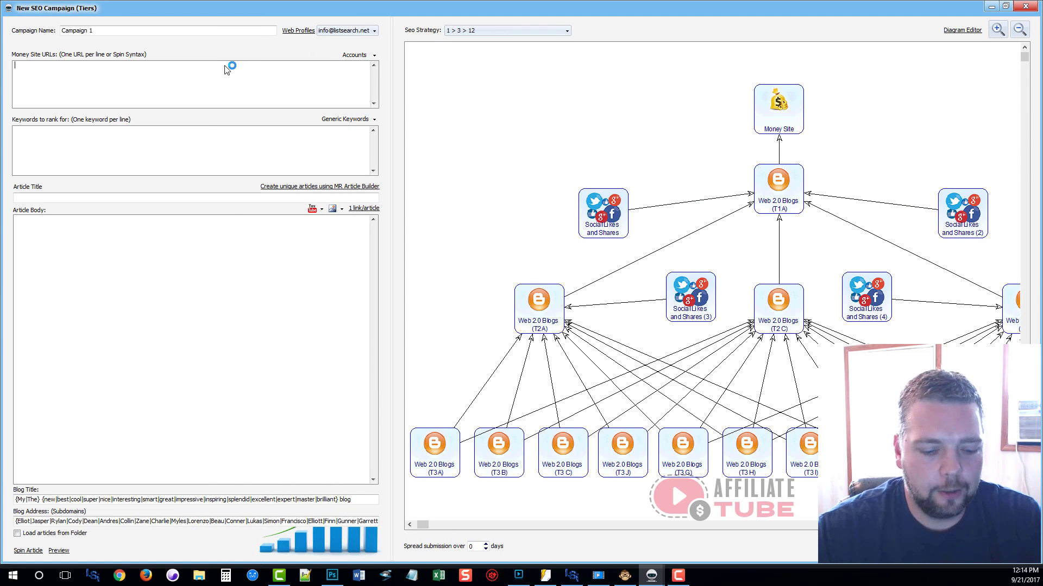
{"action": "type", "text": "ww.website.com"}
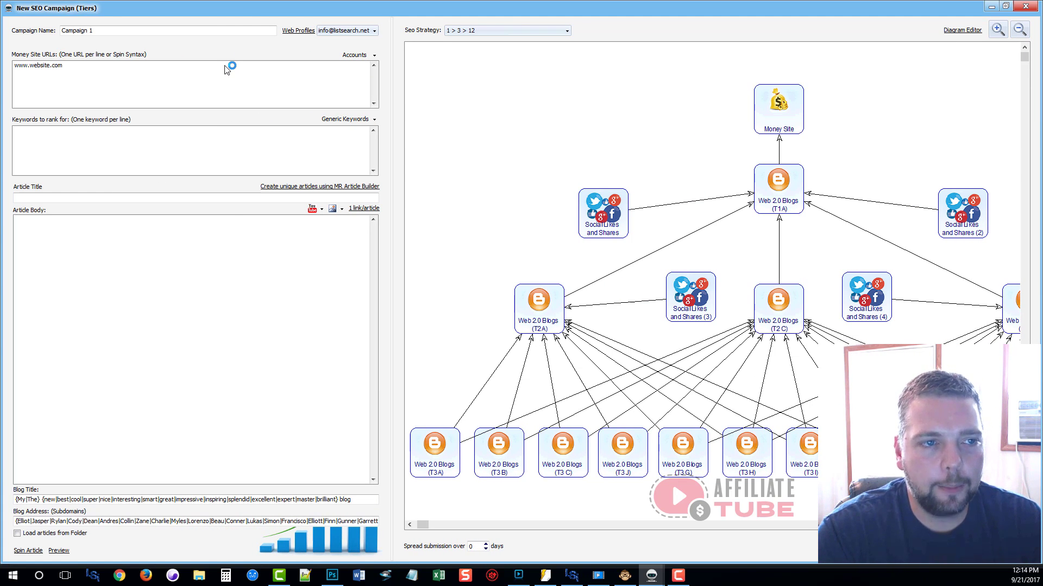
{"action": "key", "text": "Tab"}
{"action": "type", "text": "website"}
{"action": "key", "text": "Return"}
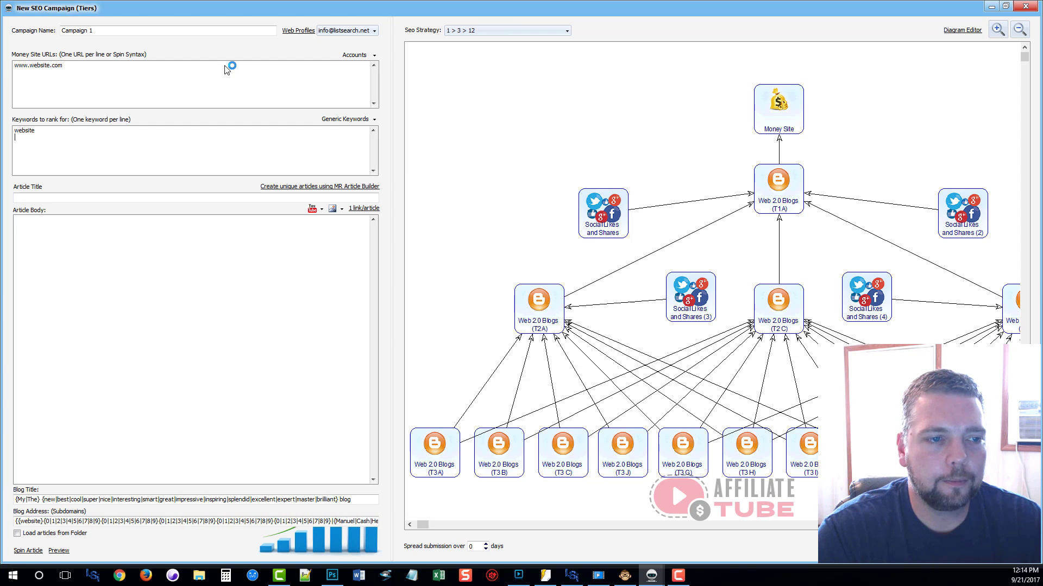
{"action": "type", "text": "web design"}
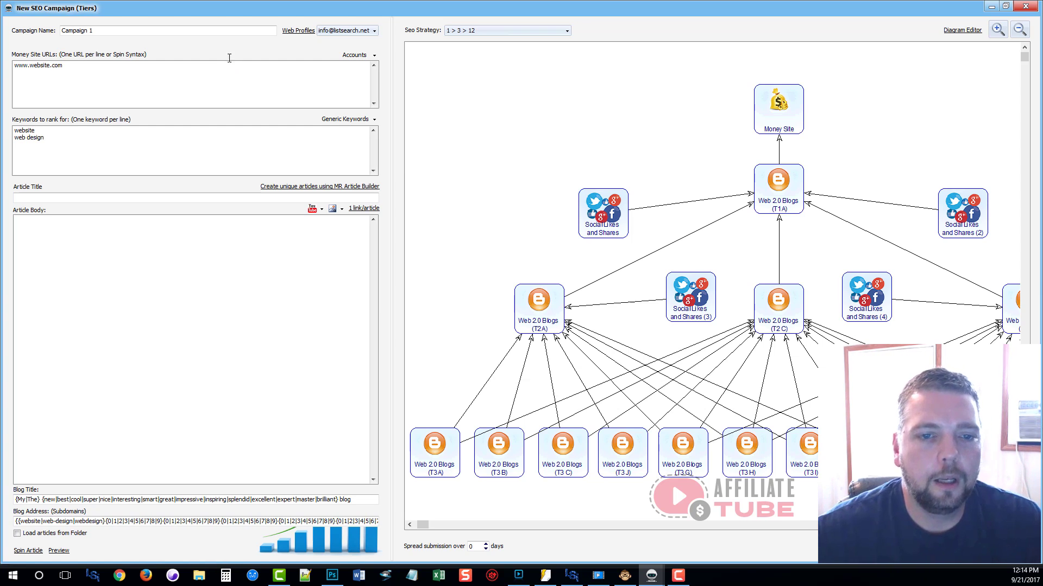
{"action": "left_click", "coordinate": [290, 185]}
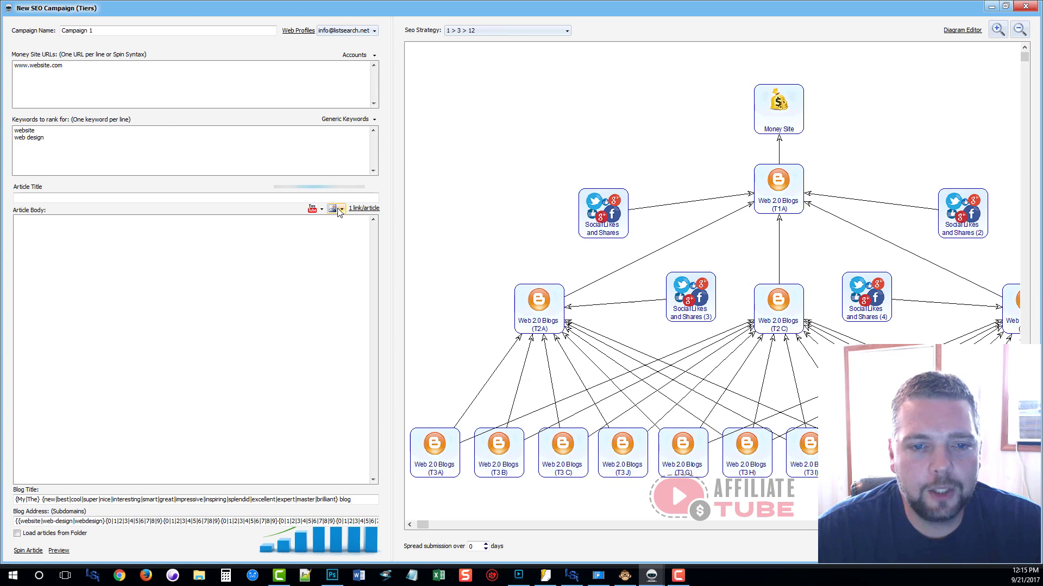
- Check that the Generic Keywords option mixes in 90% generic keywords, then close it
{"action": "left_click", "coordinate": [364, 125]}
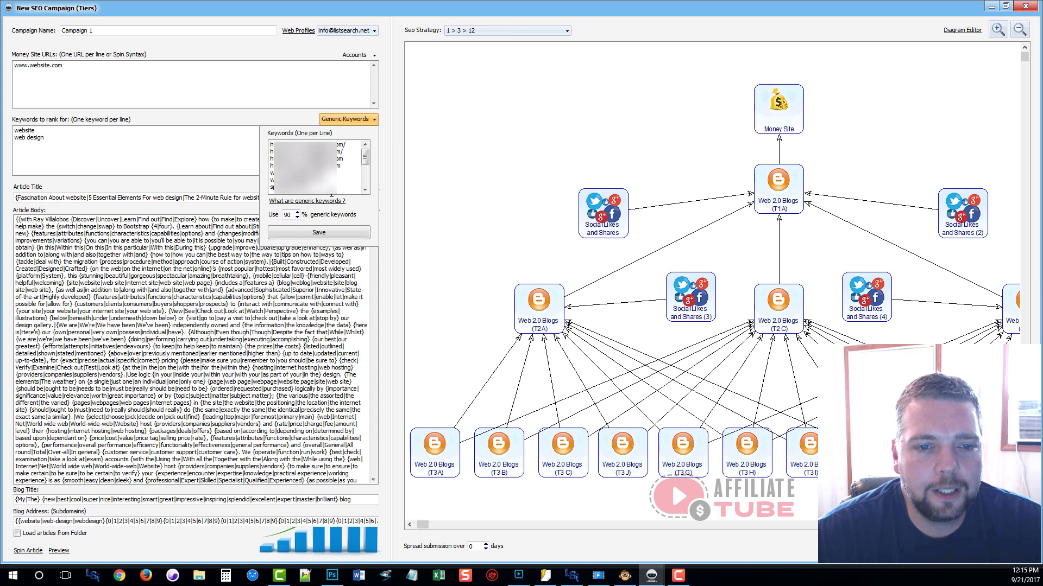
{"action": "left_click", "coordinate": [217, 143]}
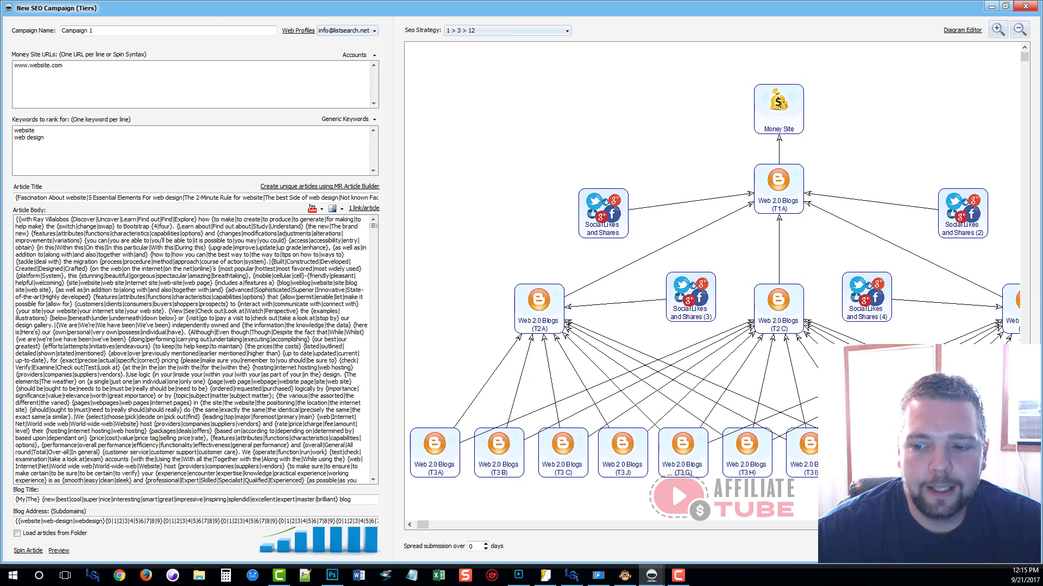
- Leave the campaign editor and view the YouTube Video Campaign tasks, all done at 100%
{"action": "left_click", "coordinate": [1026, 6]}
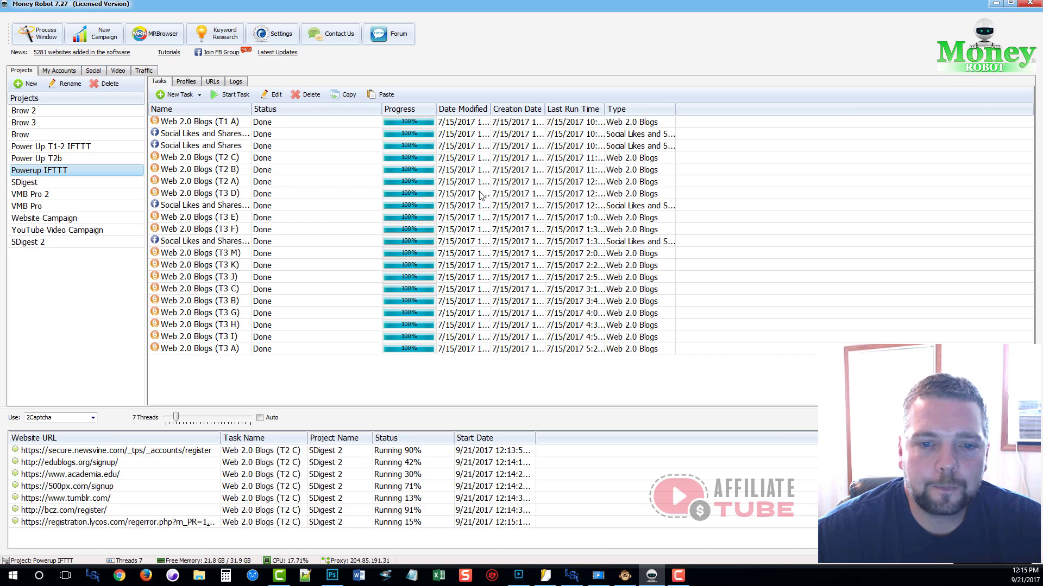
{"action": "left_click", "coordinate": [40, 244]}
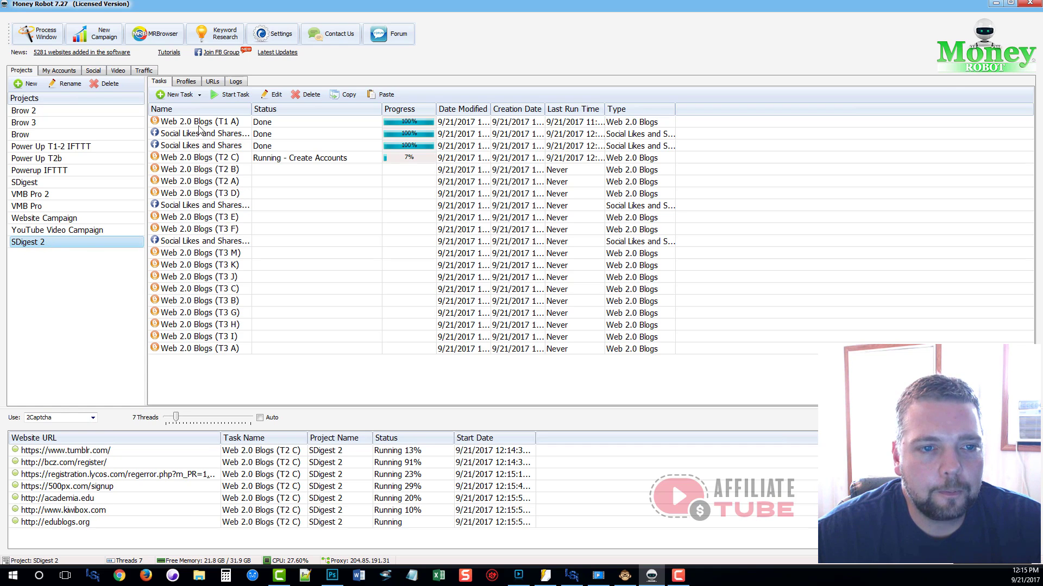
{"action": "left_click", "coordinate": [49, 231]}
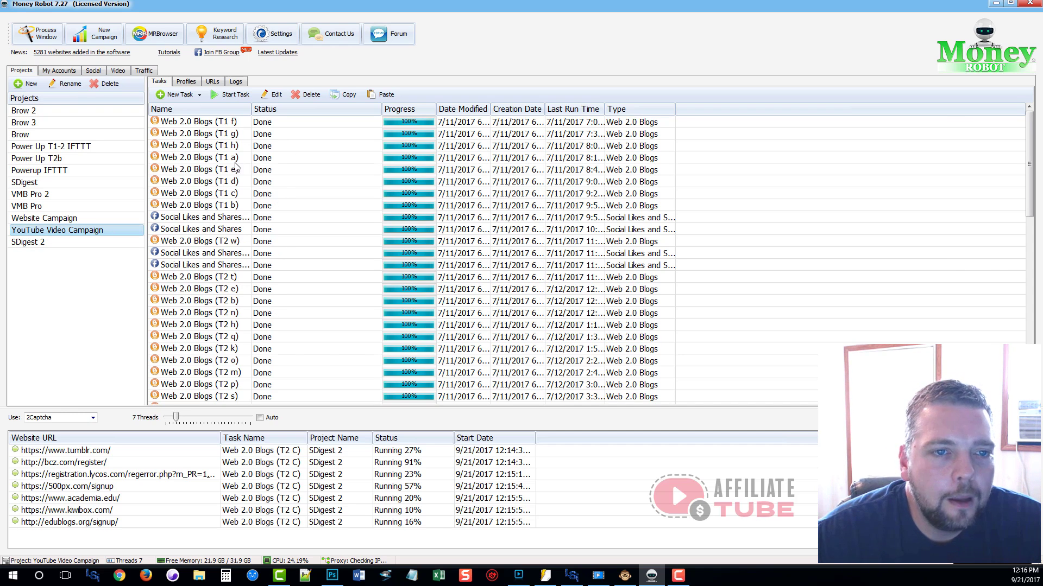
{"action": "left_click", "coordinate": [215, 81]}
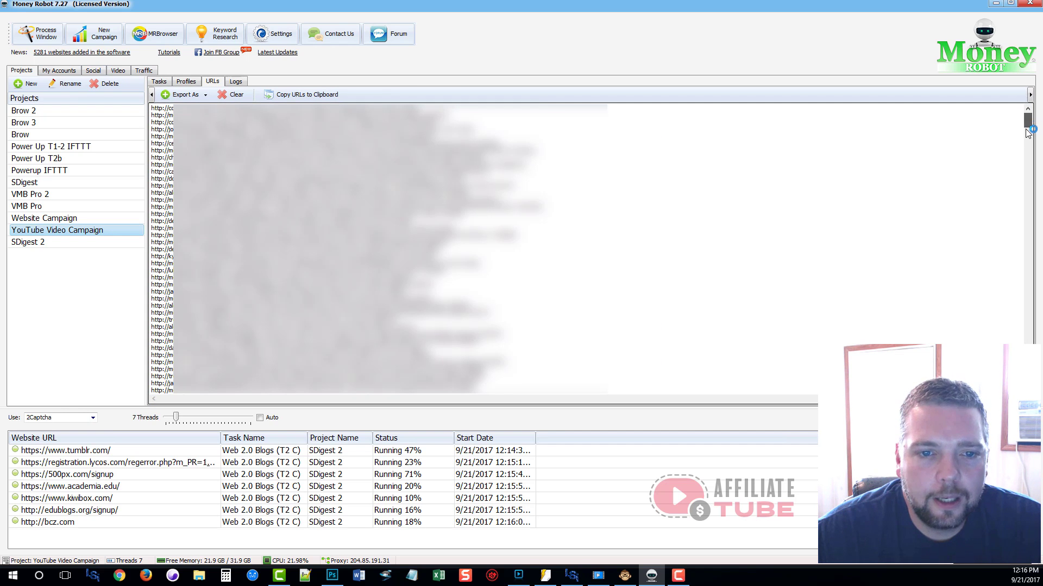
{"action": "left_click_drag", "start_coordinate": [1027, 121], "coordinate": [1026, 341]}
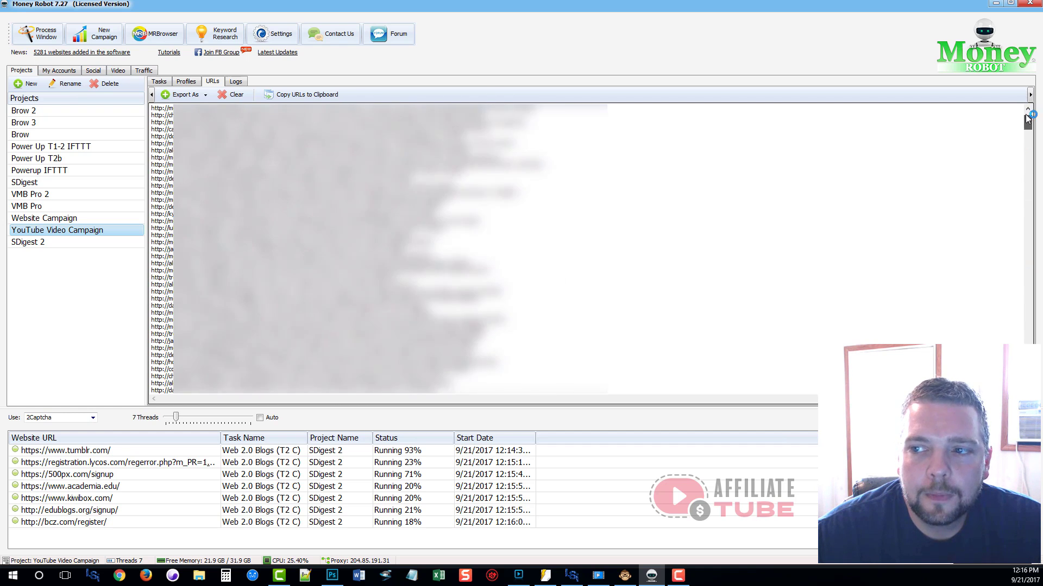
{"action": "left_click", "coordinate": [288, 97]}
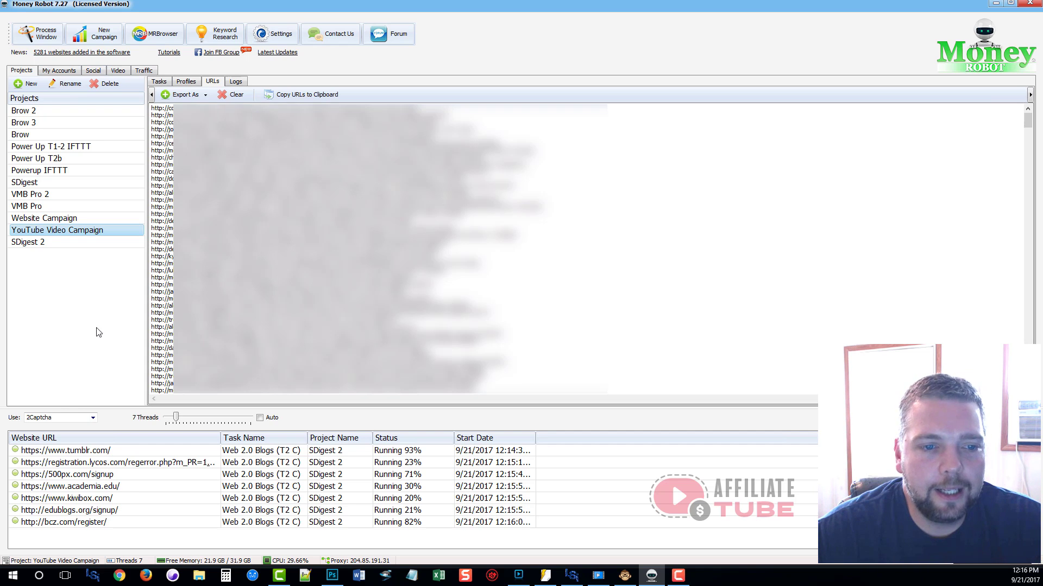
{"action": "left_click", "coordinate": [159, 82]}
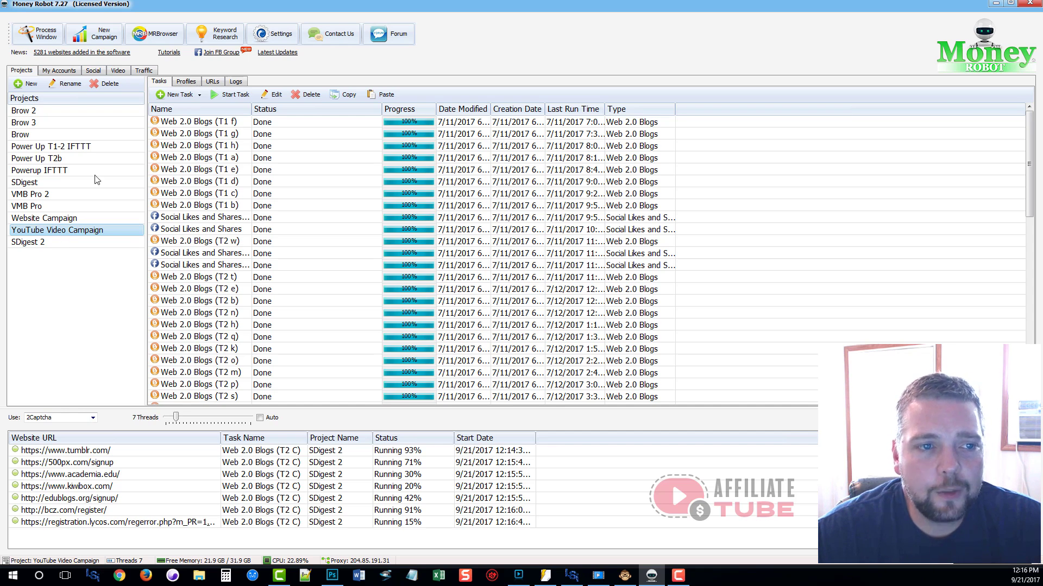
- Show the My Accounts summary and highlight the 23875 total, 23011 of them Web 2.0 blogs
{"action": "left_click", "coordinate": [59, 71]}
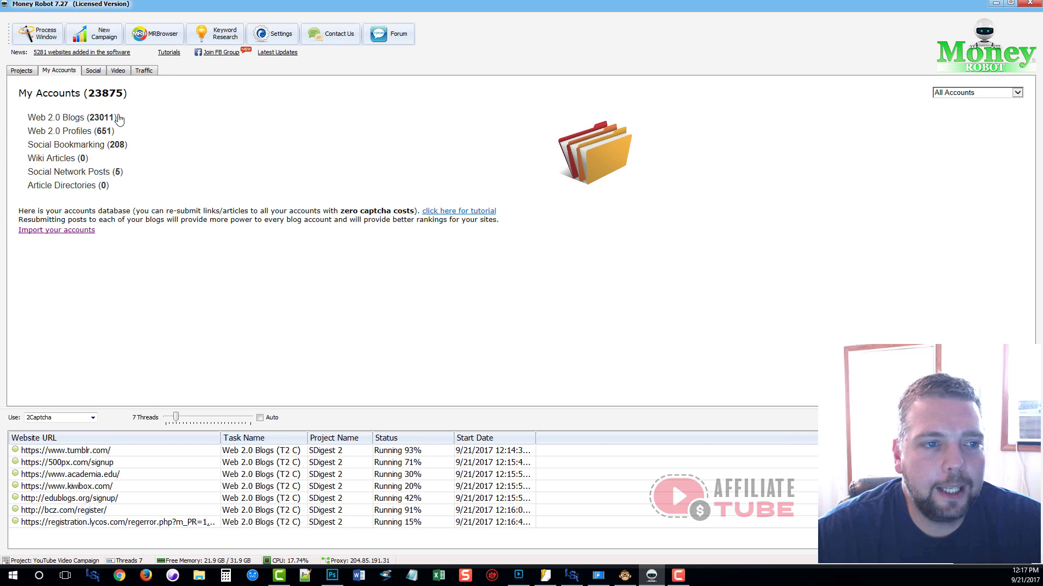
{"action": "left_click_drag", "start_coordinate": [87, 94], "coordinate": [124, 106]}
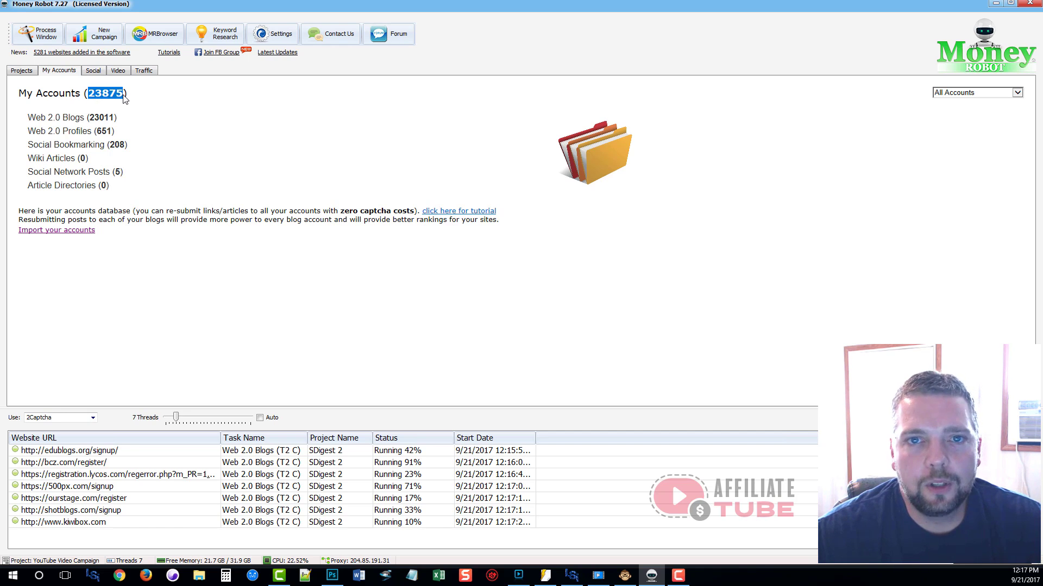
{"action": "left_click", "coordinate": [157, 143]}
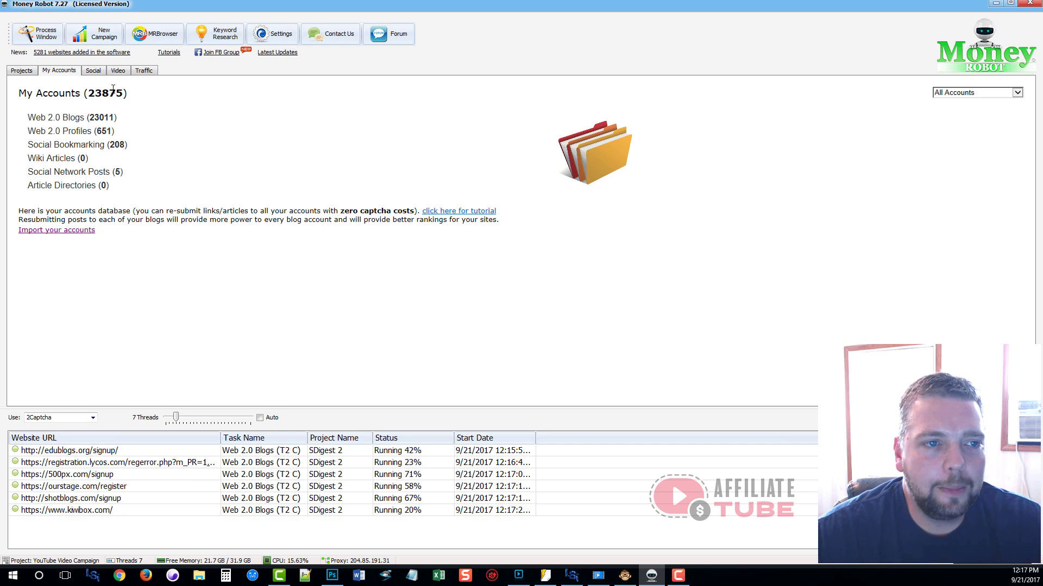
- Review the Social, Video and Traffic pages (0 URLs), then return to the YouTube Video Campaign tasks
{"action": "left_click", "coordinate": [93, 70]}
{"action": "left_click", "coordinate": [118, 71]}
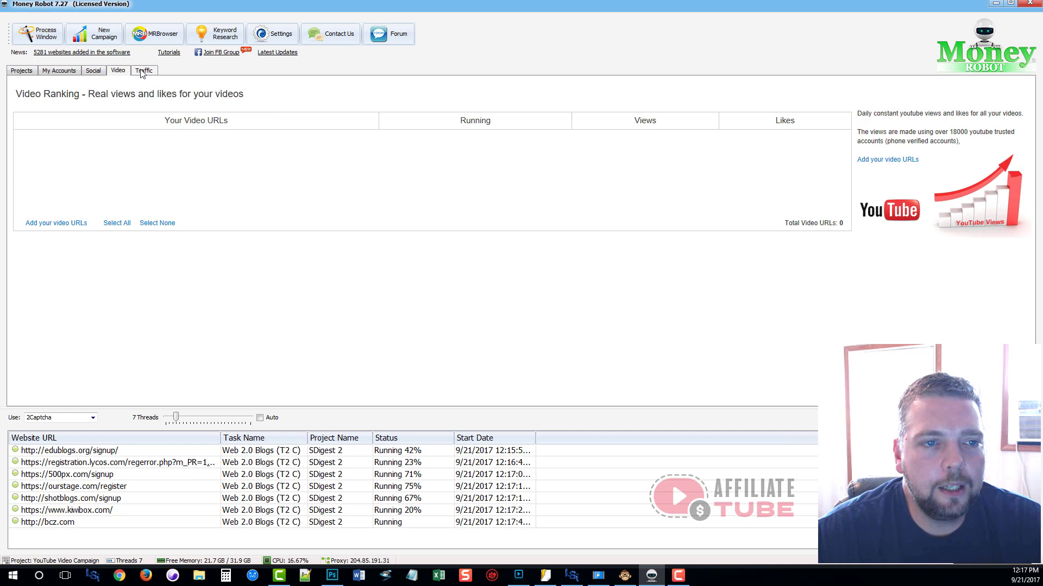
{"action": "left_click", "coordinate": [143, 71]}
{"action": "left_click", "coordinate": [93, 70]}
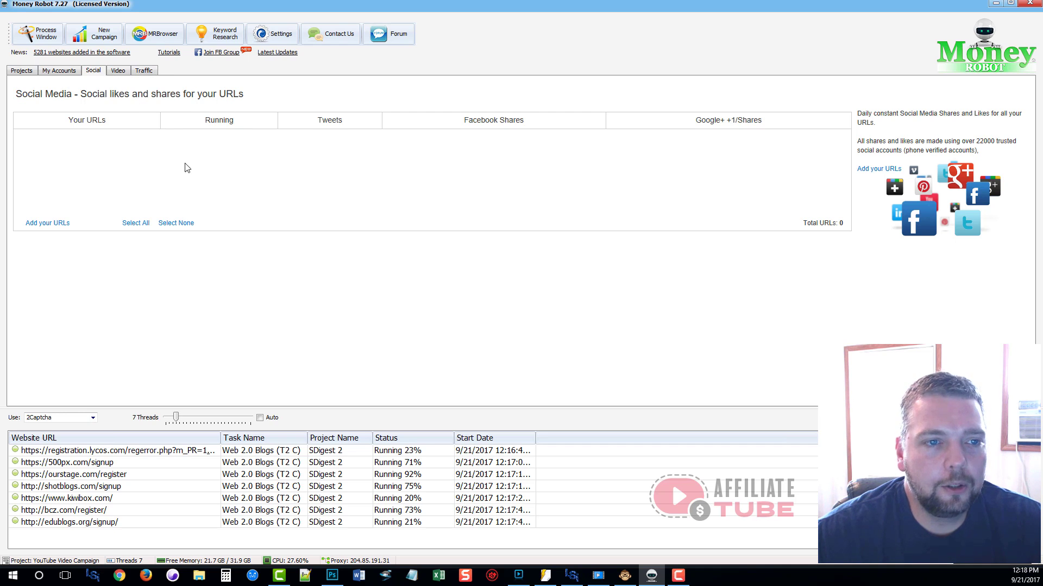
{"action": "left_click", "coordinate": [118, 70]}
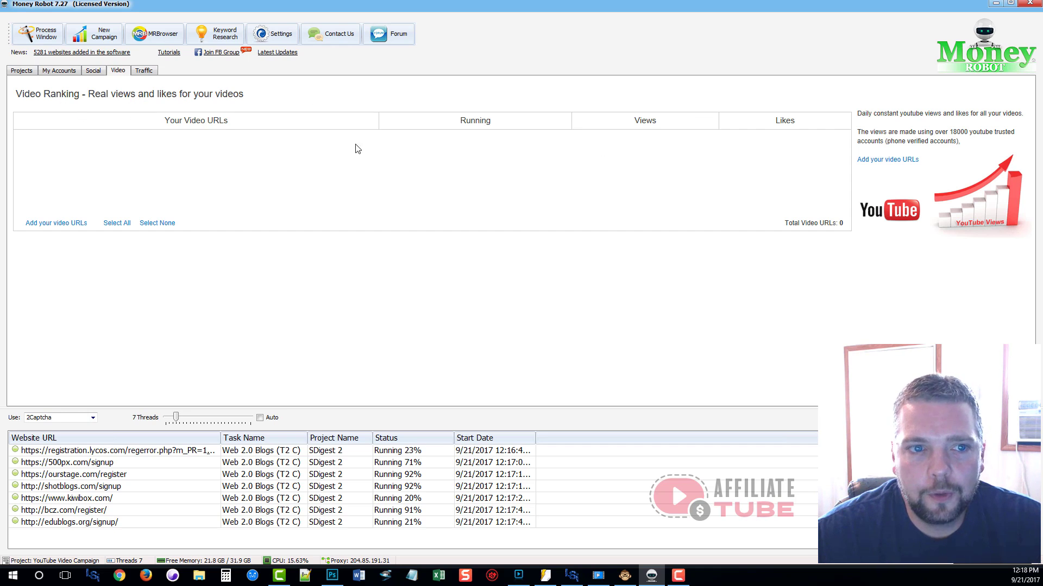
{"action": "left_click", "coordinate": [144, 72]}
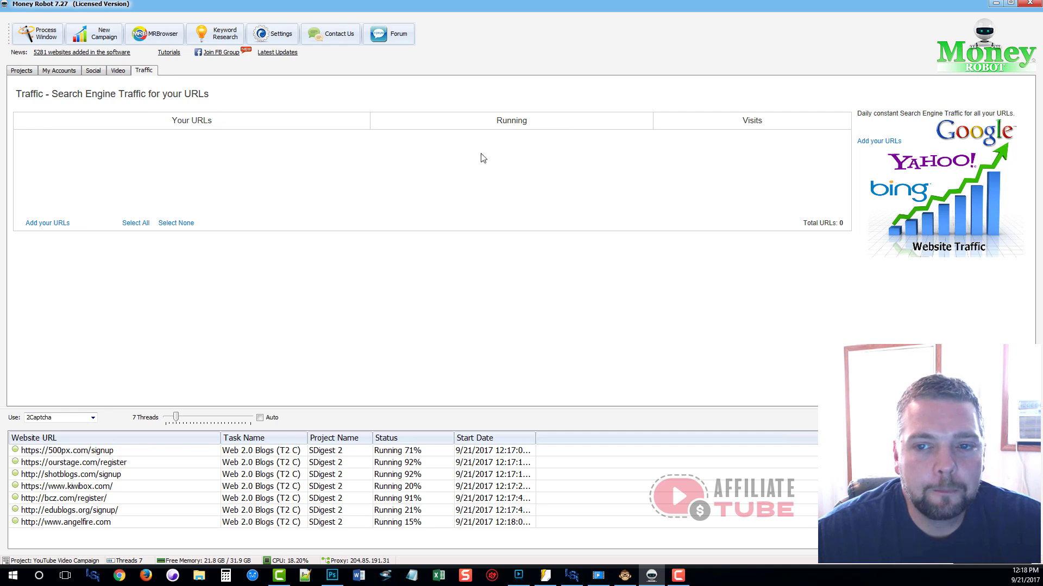
{"action": "left_click", "coordinate": [21, 71]}
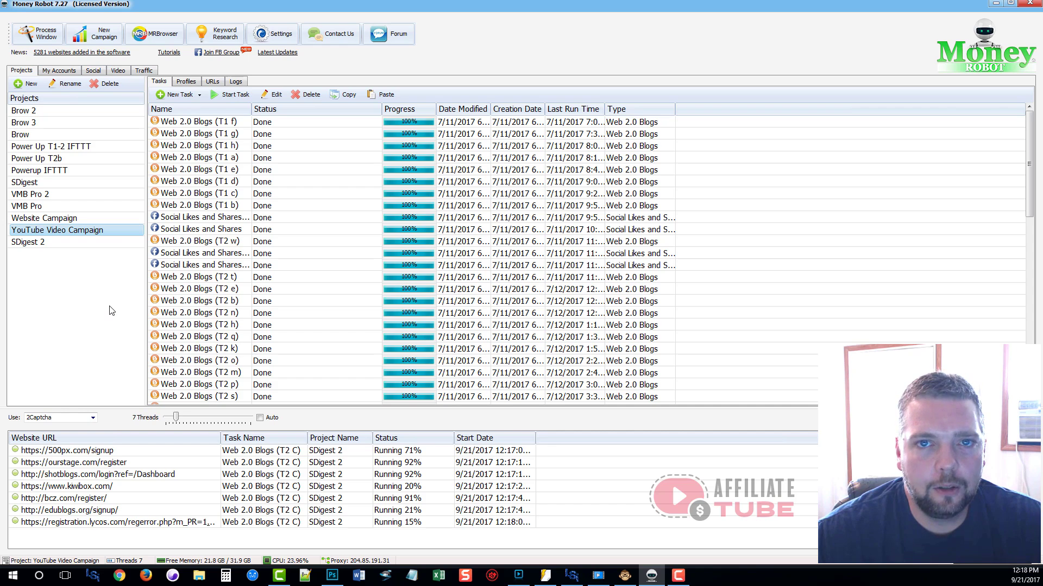
- Add an empty project named 'new' and look over its task type list without adding any
{"action": "left_click", "coordinate": [57, 245]}
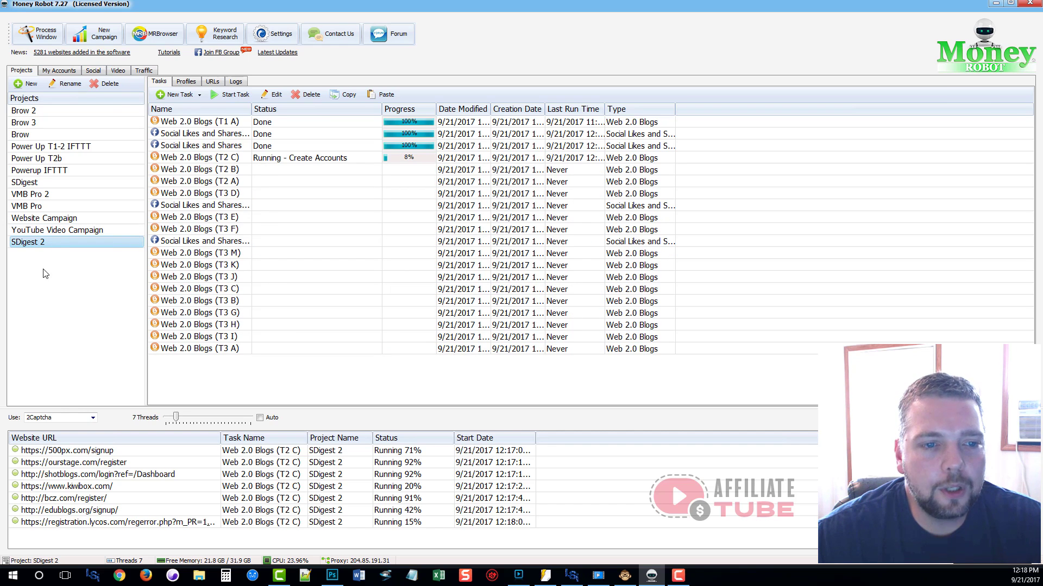
{"action": "left_click", "coordinate": [28, 85]}
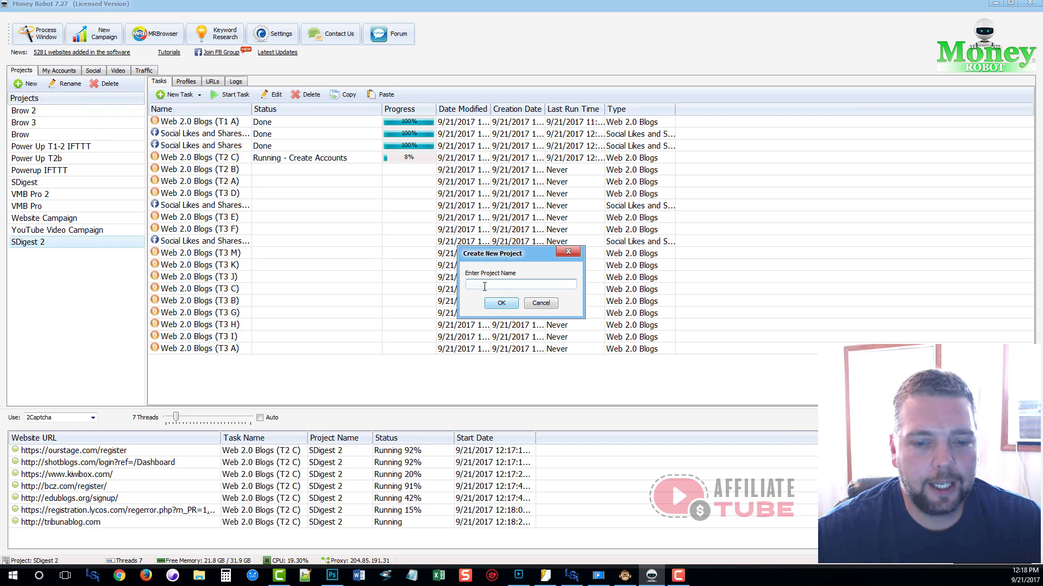
{"action": "type", "text": "new"}
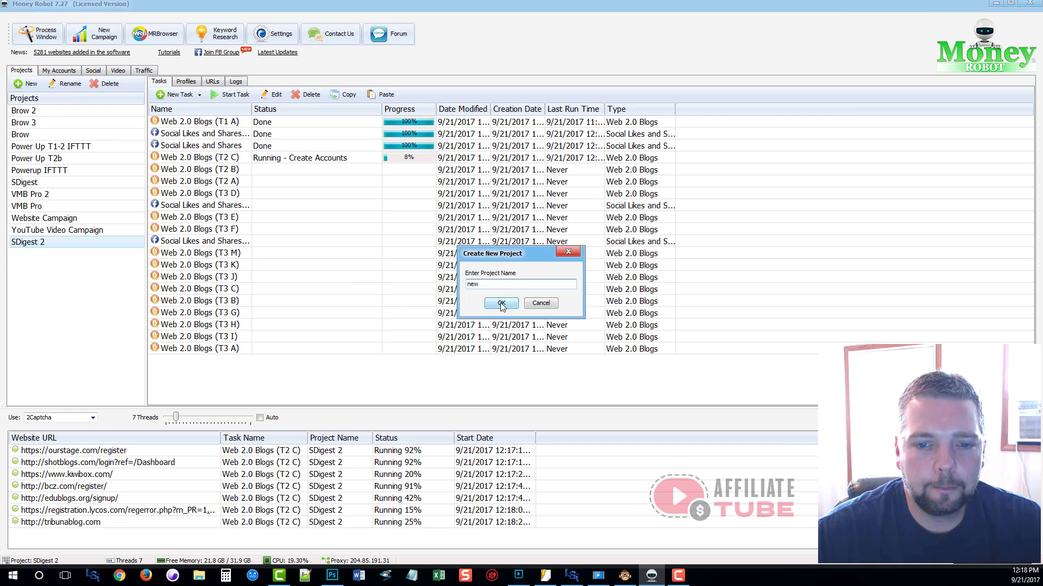
{"action": "left_click", "coordinate": [502, 303]}
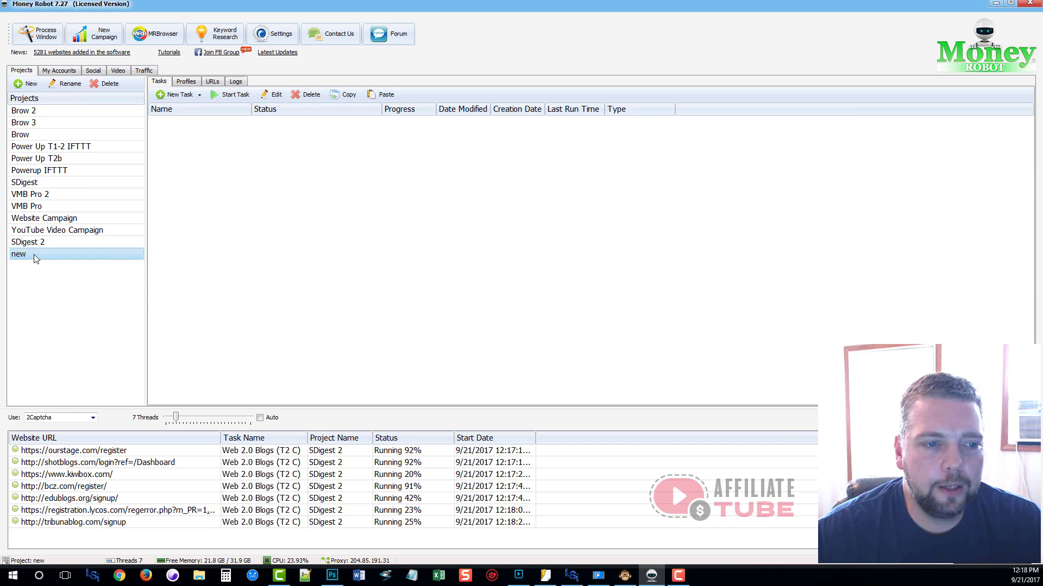
{"action": "left_click", "coordinate": [198, 95]}
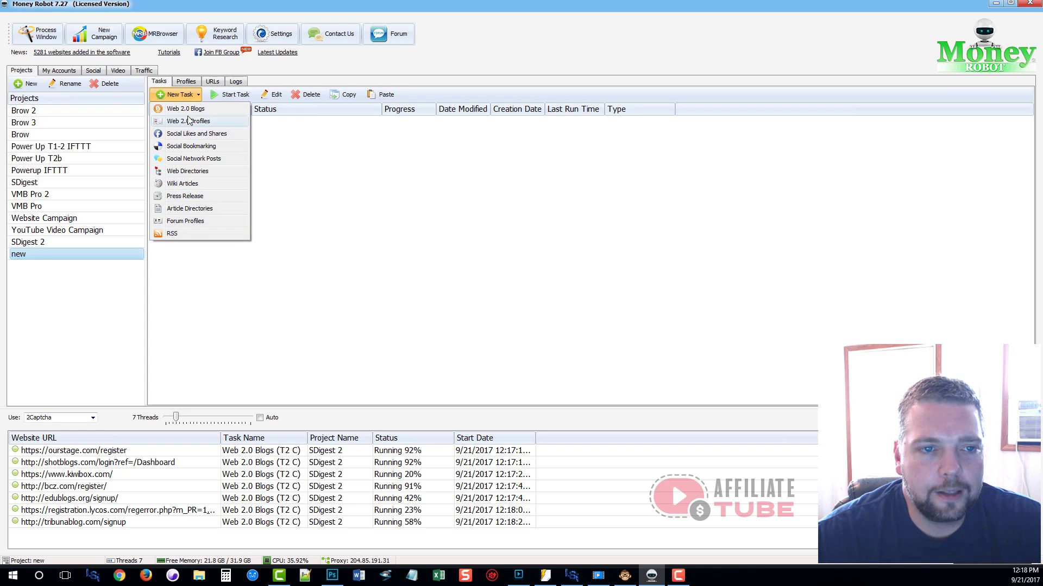
{"action": "left_click", "coordinate": [198, 274]}
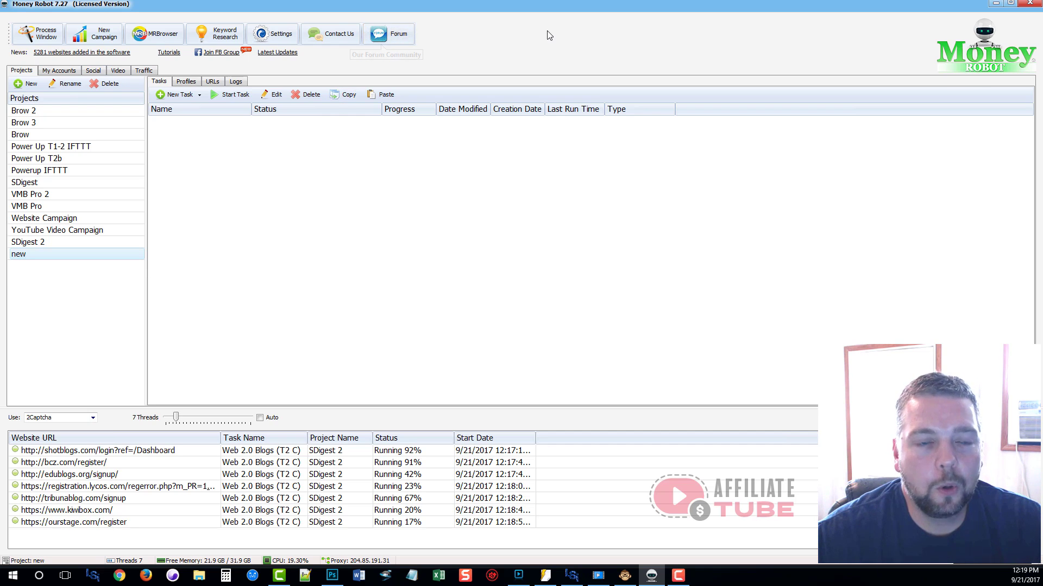
{"action": "left_click", "coordinate": [111, 43]}
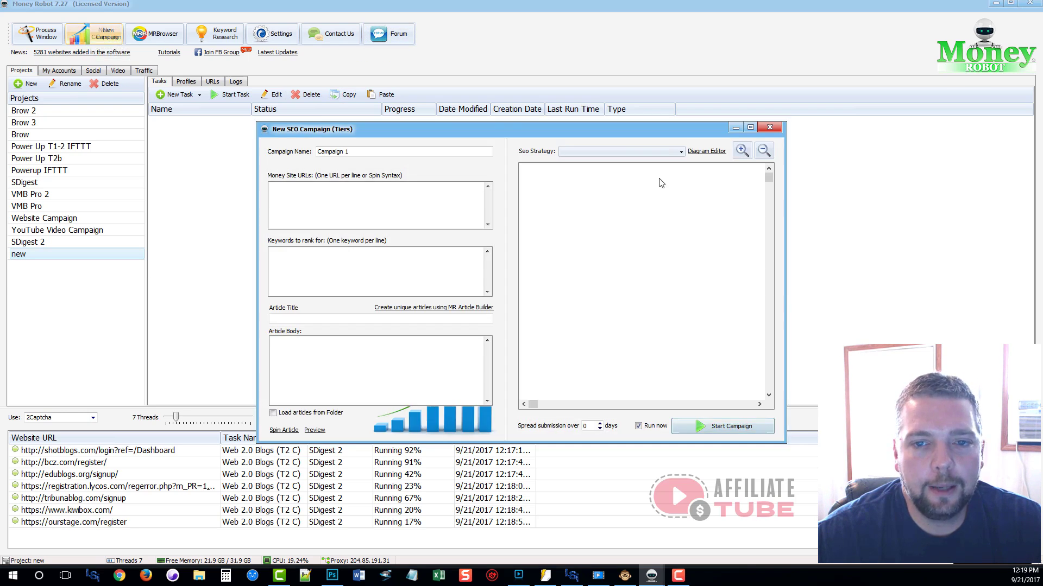
{"action": "left_click", "coordinate": [703, 153]}
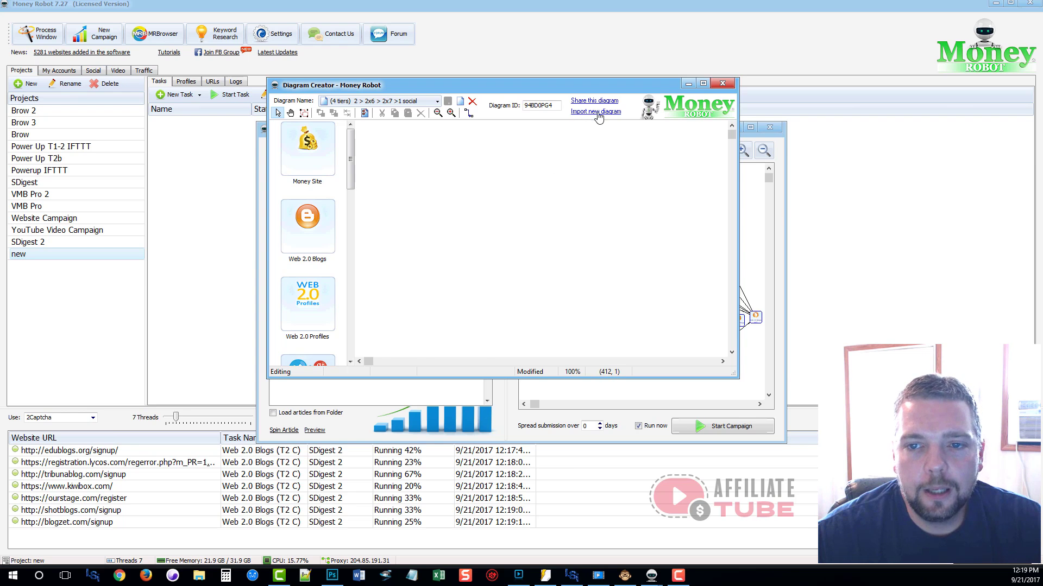
{"action": "left_click", "coordinate": [722, 83]}
{"action": "key", "text": "Escape"}
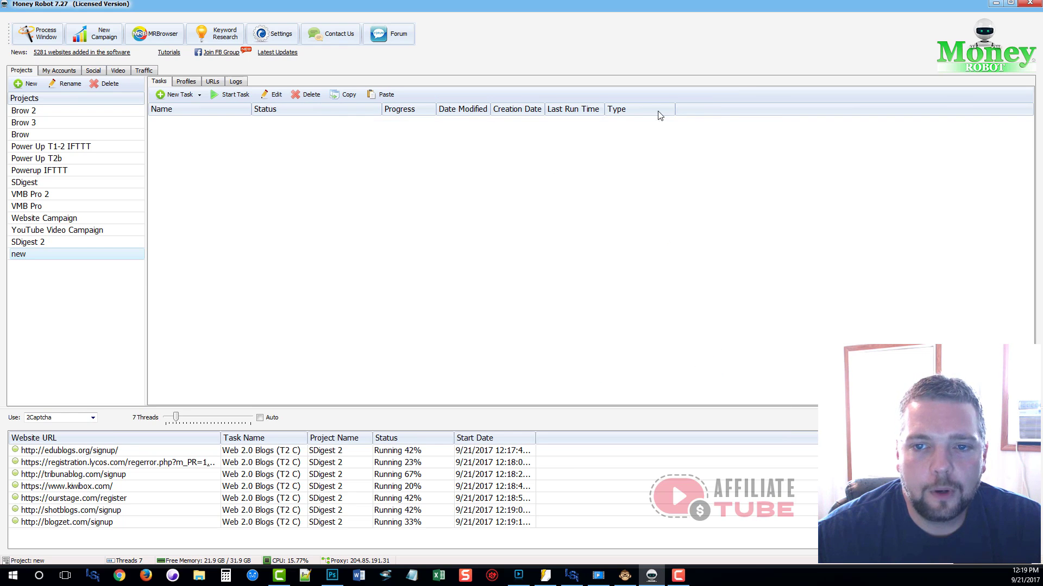
{"action": "left_click", "coordinate": [128, 307]}
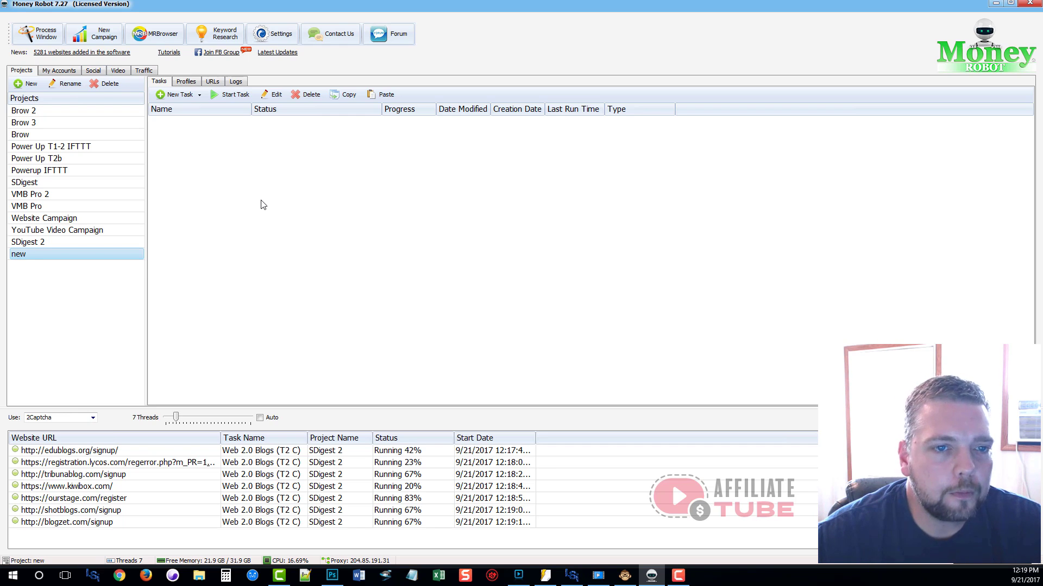
- View SDigest 2's tasks: three done, Web 2.0 Blogs (T2 C) creating accounts at 9%
{"action": "left_click", "coordinate": [34, 244]}
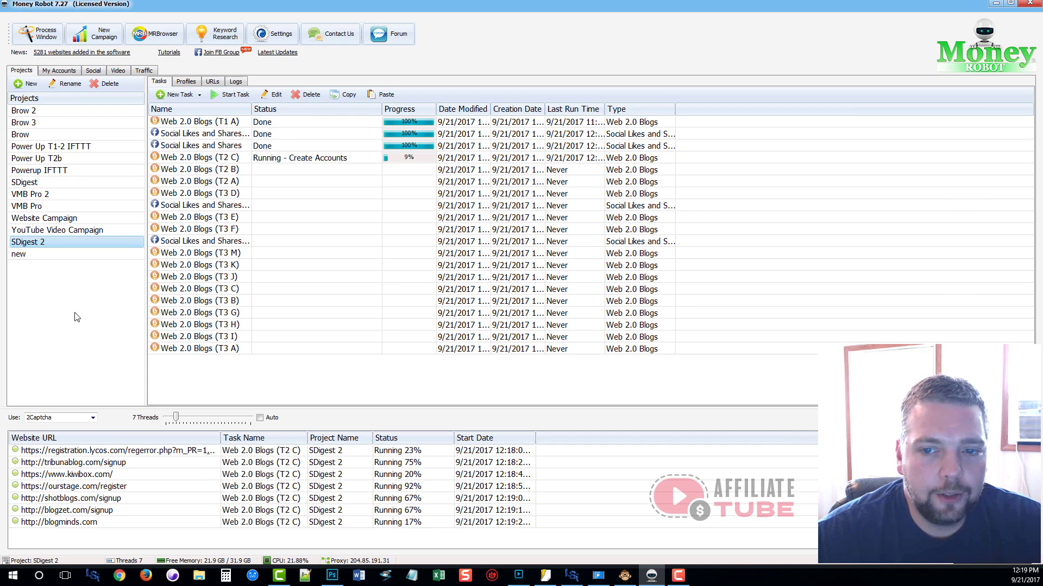